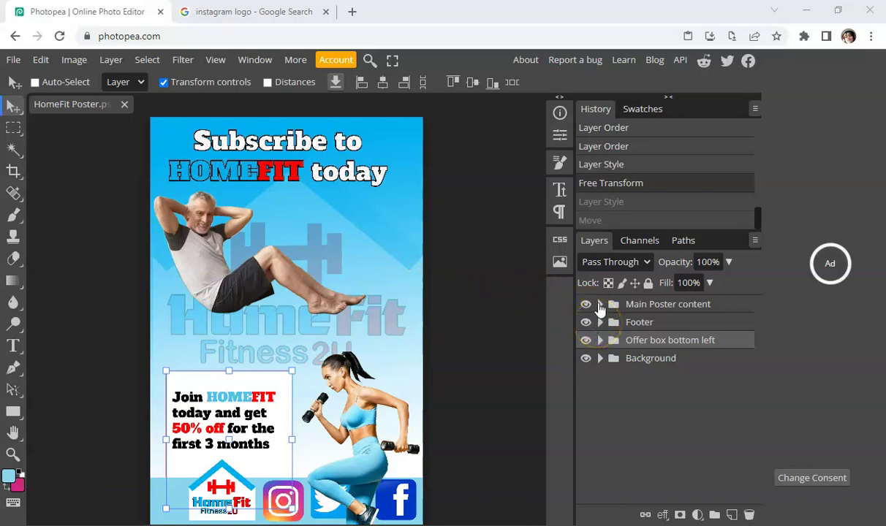
pyautogui.click(600, 304)
pyautogui.click(600, 305)
pyautogui.click(599, 322)
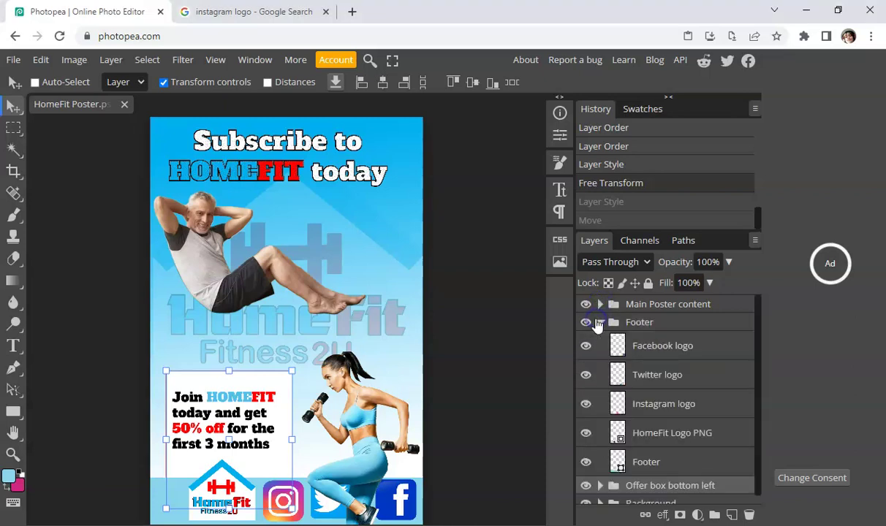
pyautogui.click(599, 323)
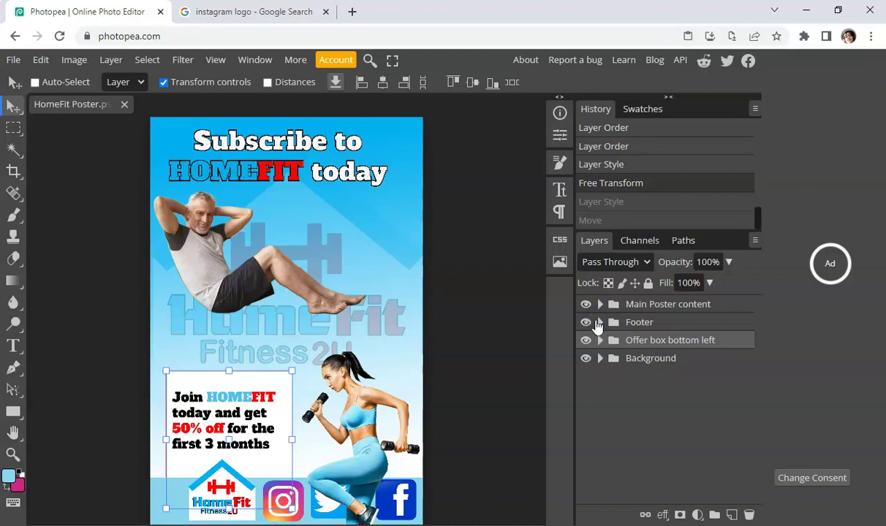
# Step: Move the Background group to the top of the layer stack and the Offer box bottom left group directly beneath it
pyautogui.click(641, 359)
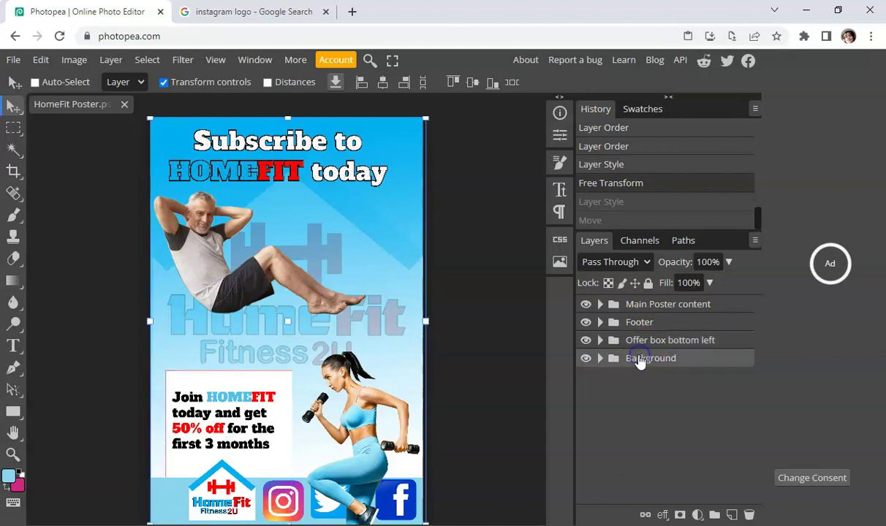
pyautogui.moveTo(641, 359); pyautogui.dragTo(640, 301)
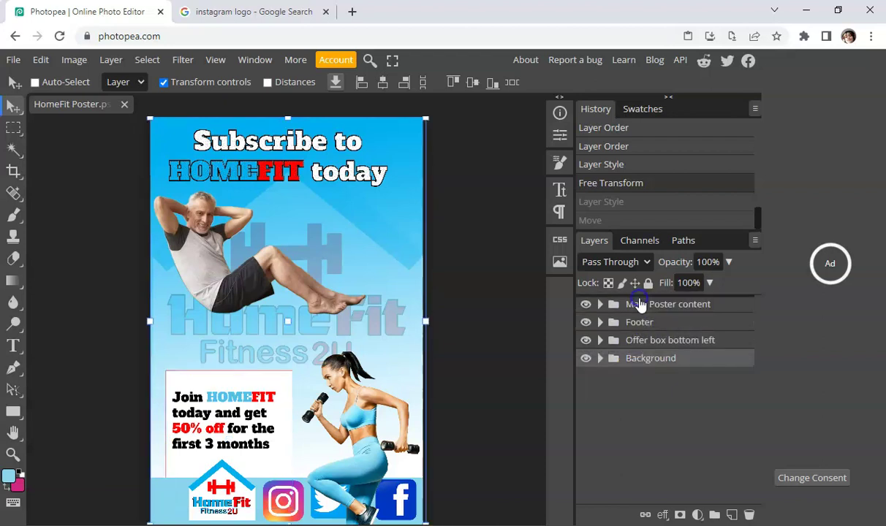
pyautogui.moveTo(628, 358); pyautogui.dragTo(640, 301)
pyautogui.moveTo(629, 358); pyautogui.dragTo(641, 320)
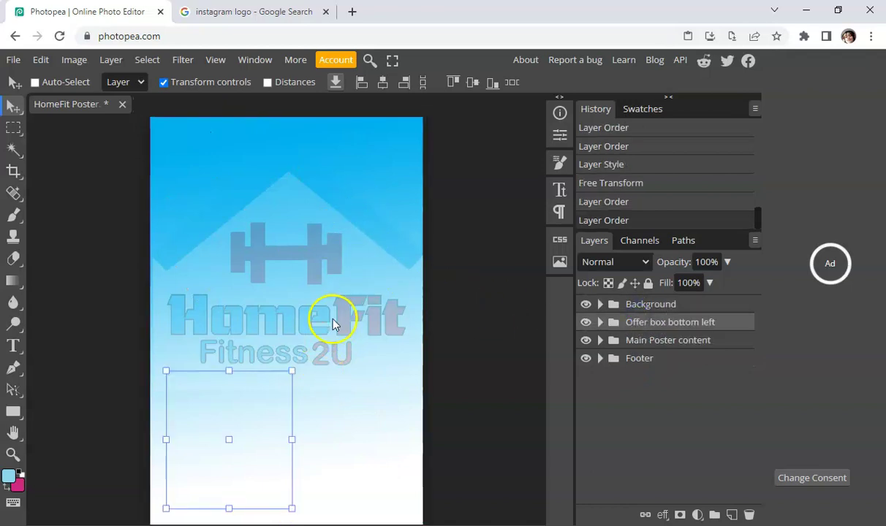
# Step: Move the Background group to the bottom of the layer stack
pyautogui.click(642, 323)
pyautogui.click(645, 305)
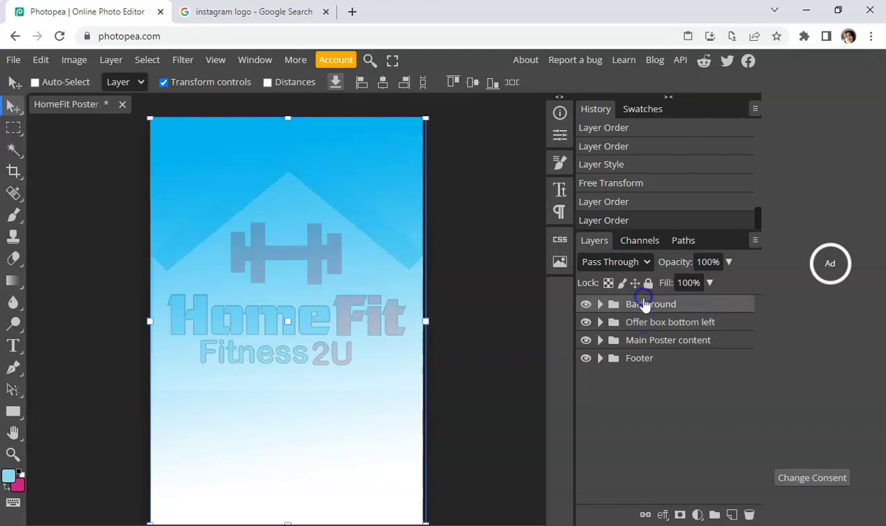
pyautogui.moveTo(645, 308); pyautogui.dragTo(651, 368)
pyautogui.click(468, 167)
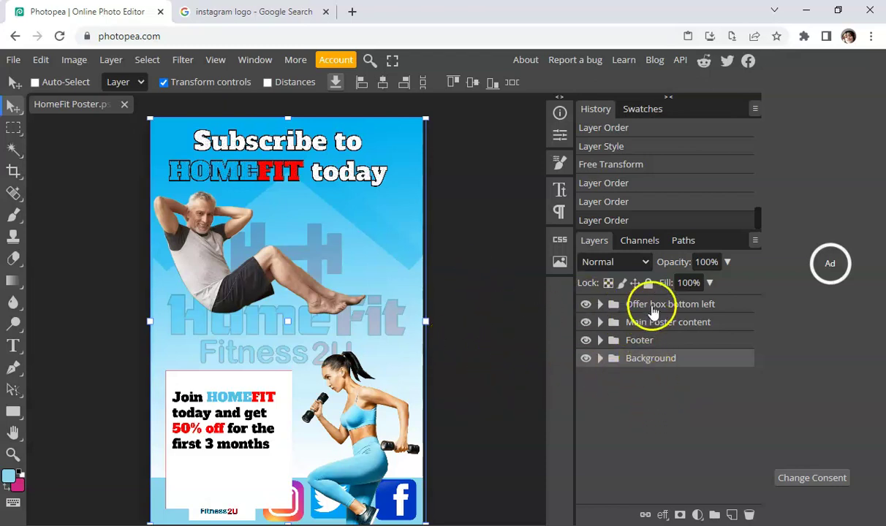
# Step: Resize the Offer box layer without locked proportions to about 104% width and 67% height, ending it above the footer
pyautogui.click(600, 305)
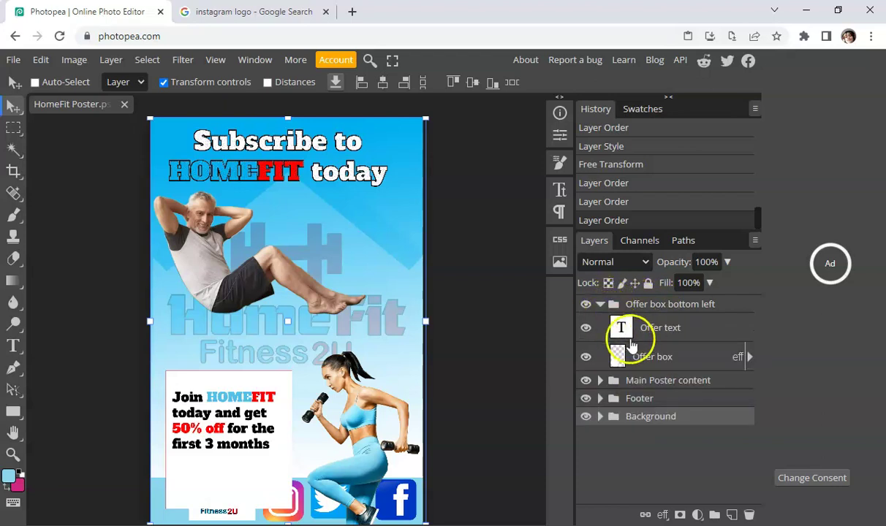
pyautogui.click(652, 359)
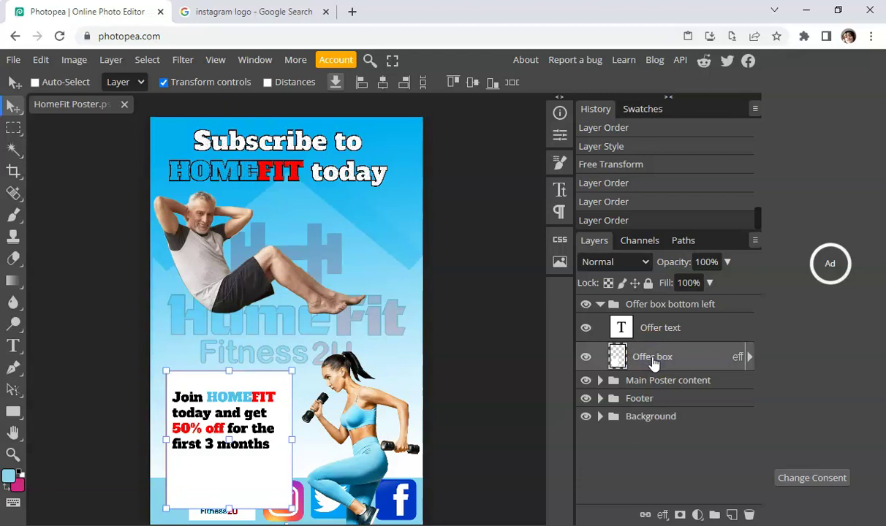
pyautogui.click(622, 354)
pyautogui.click(620, 358)
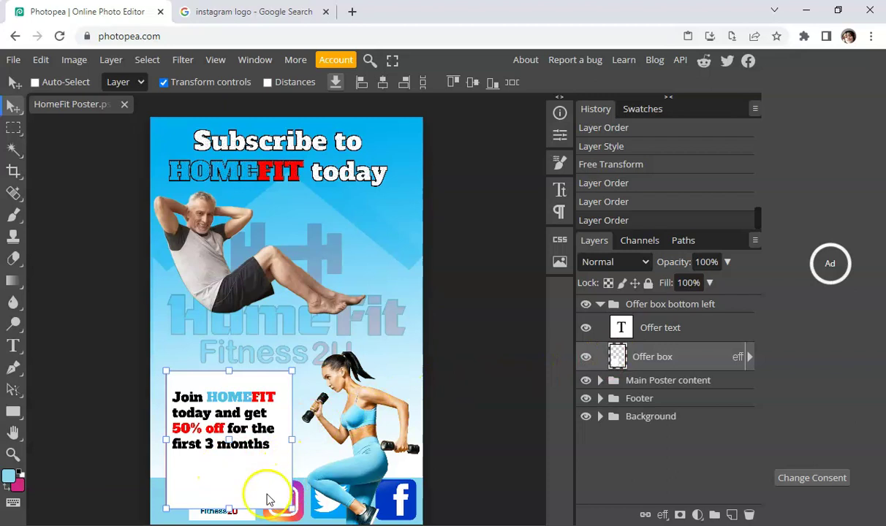
pyautogui.moveTo(229, 510)
pyautogui.mouseDown()
pyautogui.moveTo(230, 449)
pyautogui.moveTo(228, 506)
pyautogui.mouseUp()
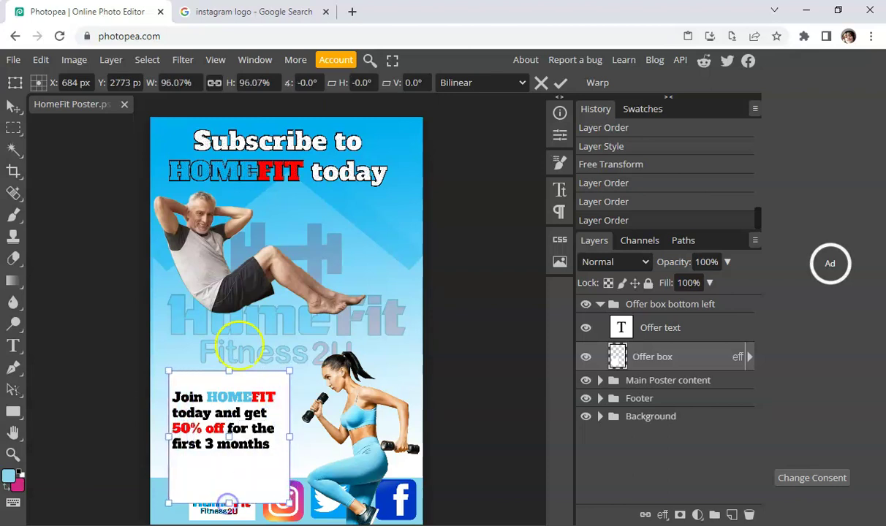
pyautogui.click(215, 85)
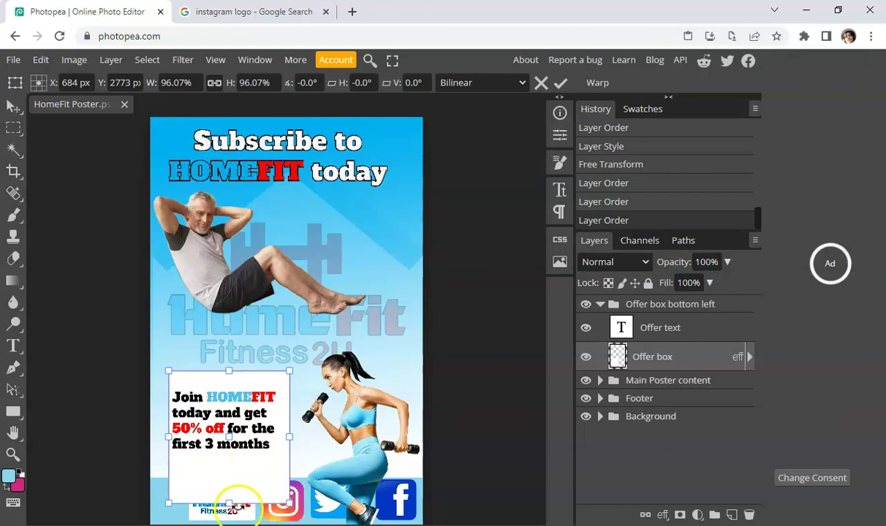
pyautogui.moveTo(230, 499); pyautogui.dragTo(231, 505)
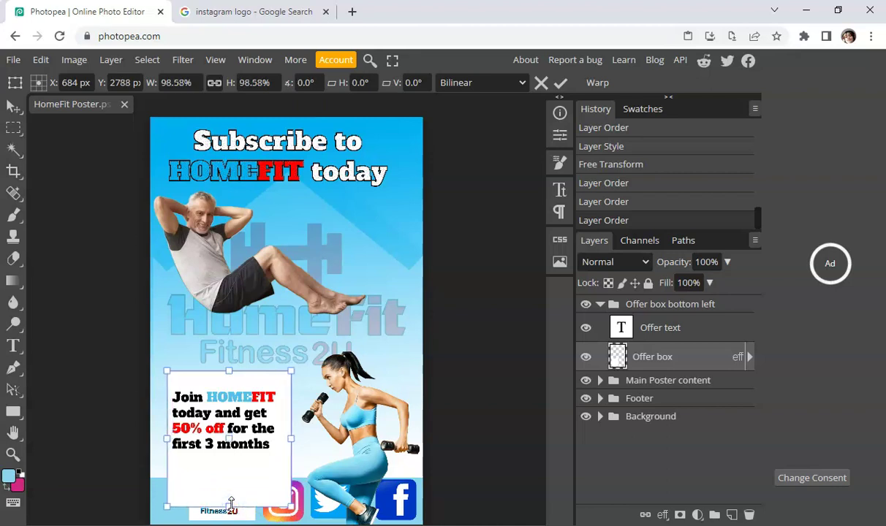
pyautogui.click(213, 85)
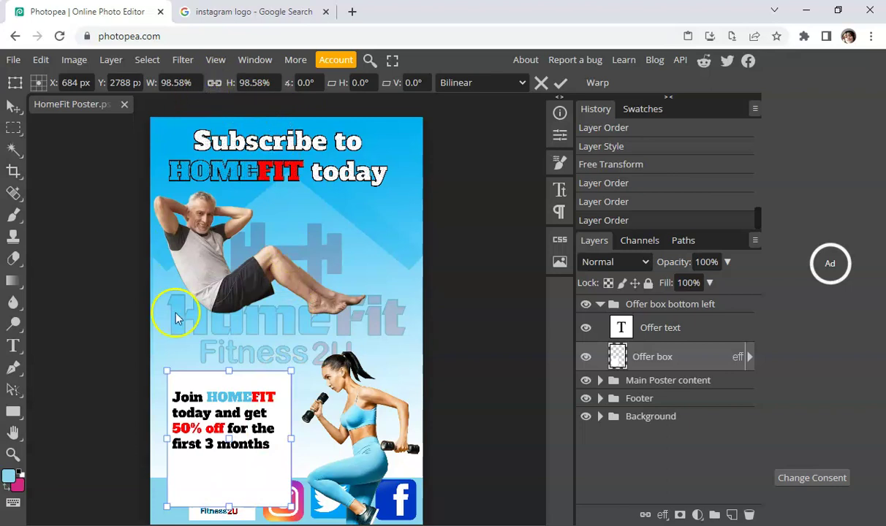
pyautogui.moveTo(227, 507); pyautogui.dragTo(225, 462)
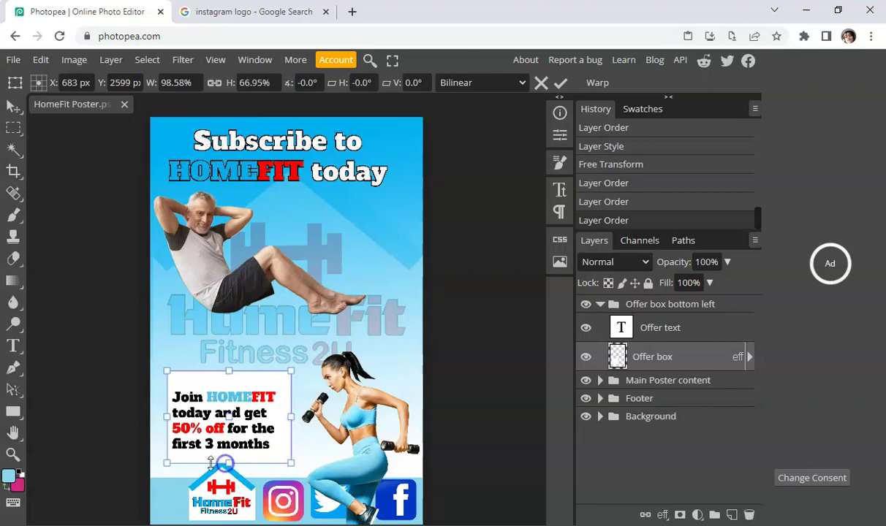
pyautogui.moveTo(167, 417); pyautogui.dragTo(159, 417)
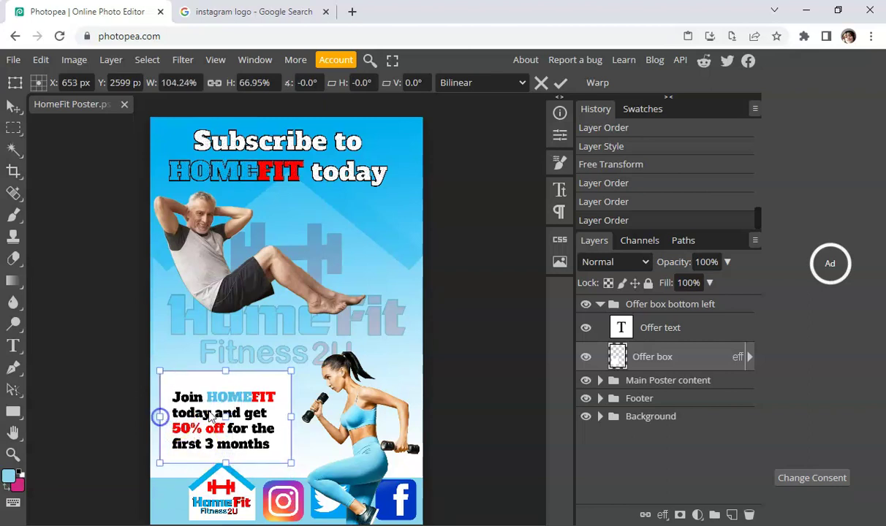
pyautogui.click(19, 107)
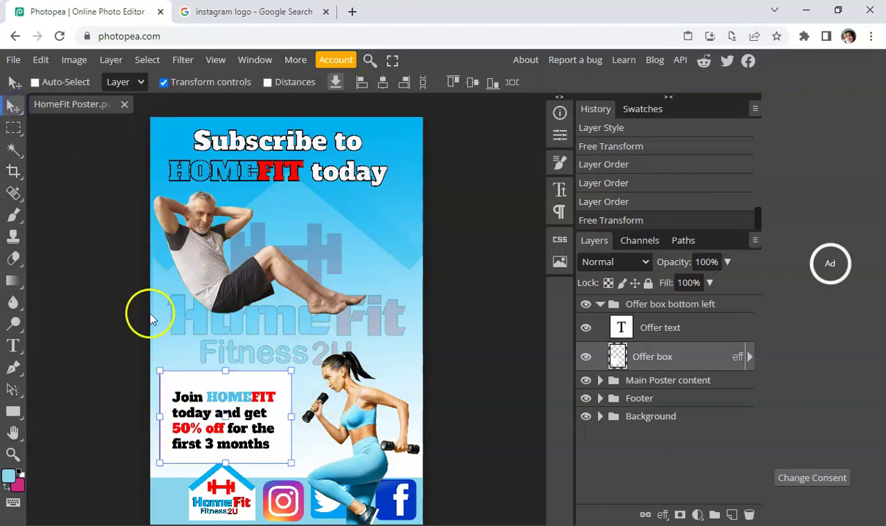
# Step: Set the size of the Offer box layer's red outside stroke to 27 px
pyautogui.doubleClick(618, 358)
pyautogui.moveTo(425, 181)
pyautogui.mouseDown()
pyautogui.moveTo(475, 182)
pyautogui.moveTo(659, 148)
pyautogui.moveTo(716, 153)
pyautogui.mouseUp()
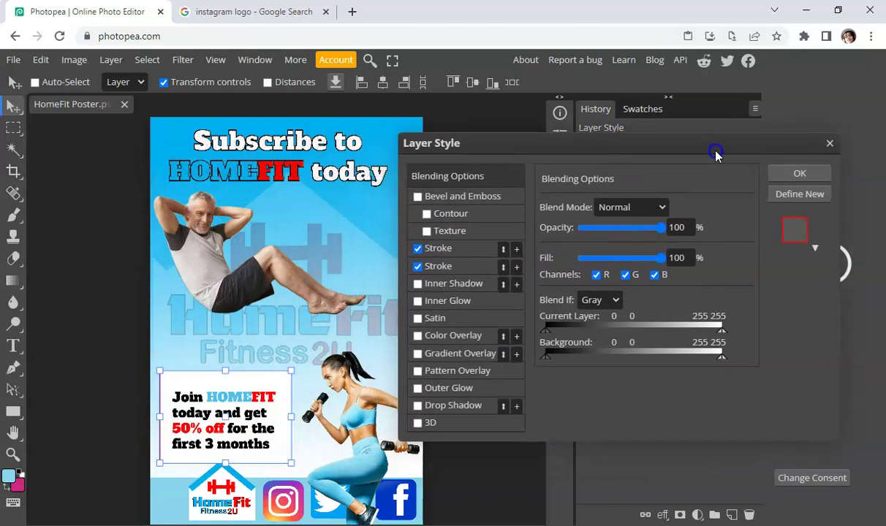
pyautogui.click(441, 266)
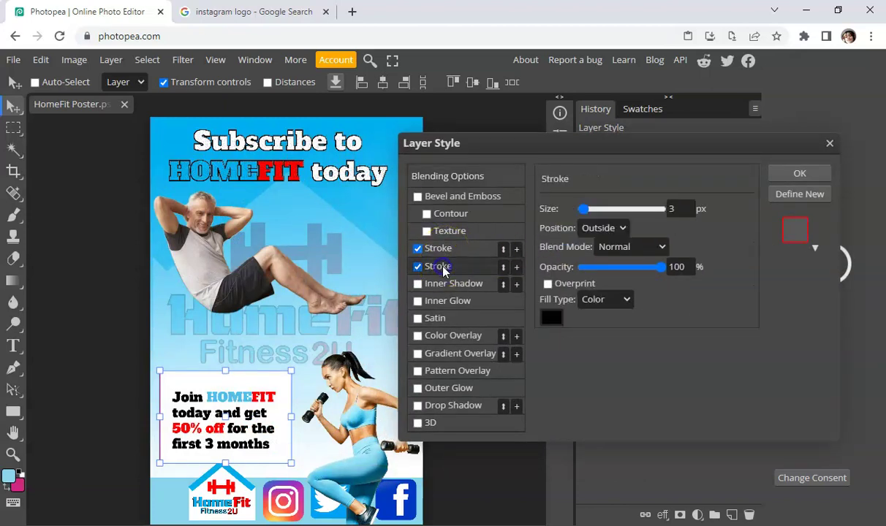
pyautogui.click(448, 252)
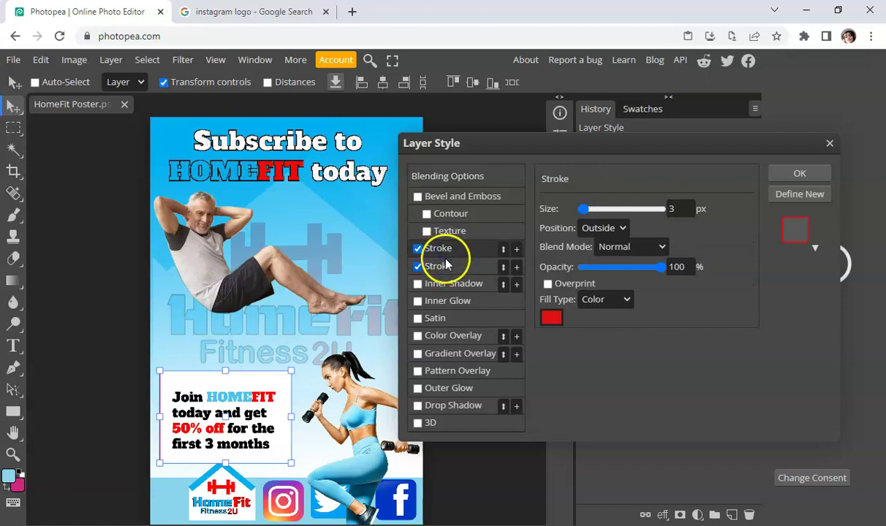
pyautogui.click(445, 269)
pyautogui.click(452, 252)
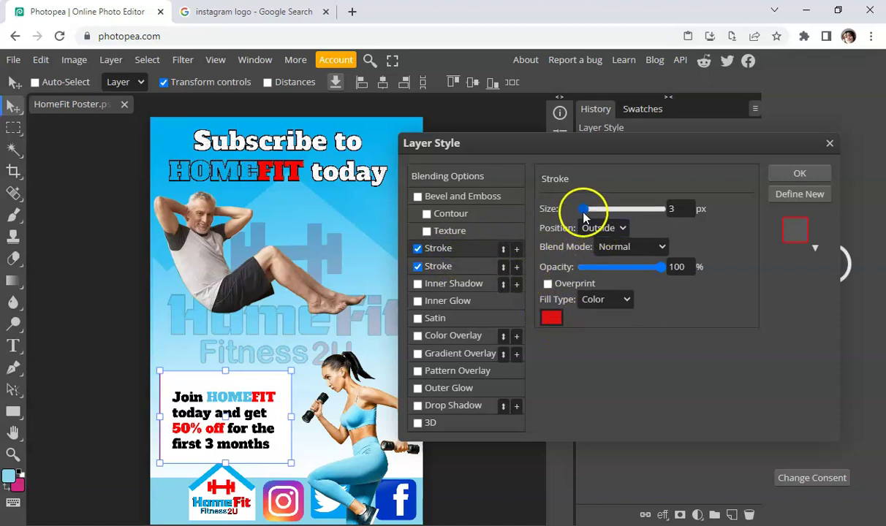
pyautogui.moveTo(599, 211); pyautogui.dragTo(594, 211)
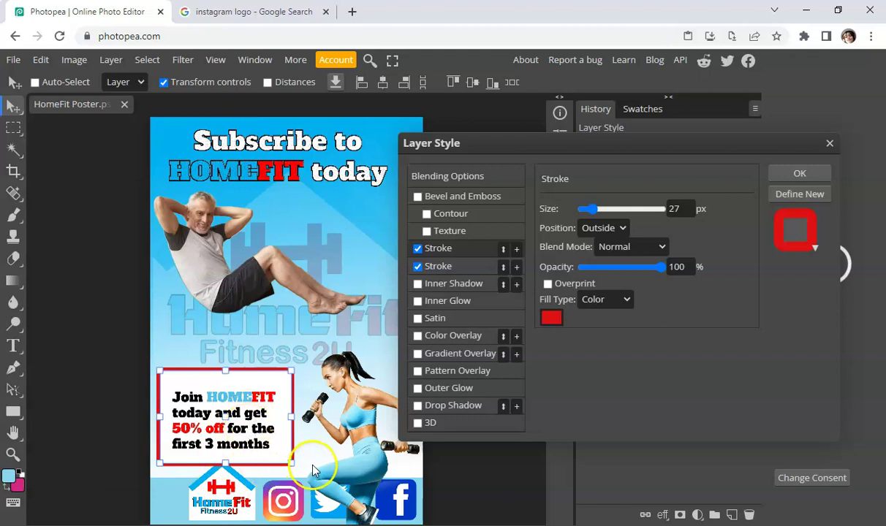
pyautogui.click(795, 174)
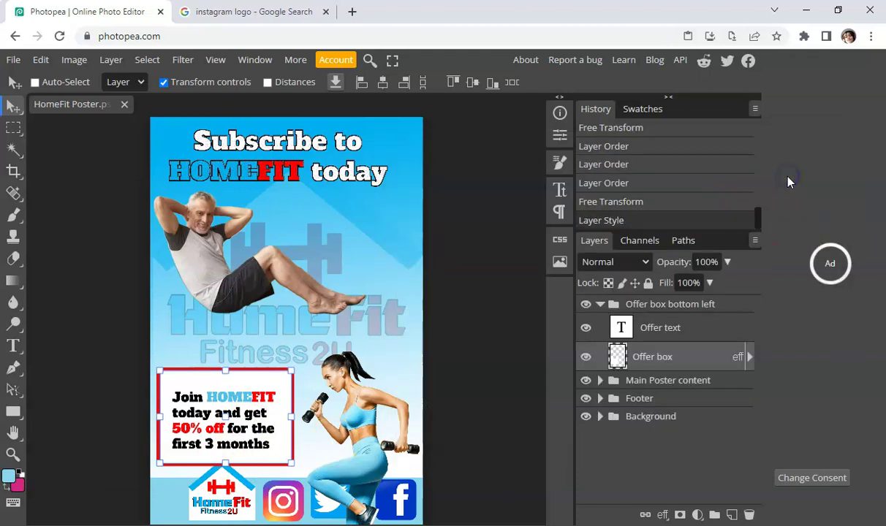
# Step: Shrink the Offer box around its text to about 94% width and 84% height
pyautogui.moveTo(224, 462); pyautogui.dragTo(226, 467)
pyautogui.moveTo(225, 370); pyautogui.dragTo(223, 383)
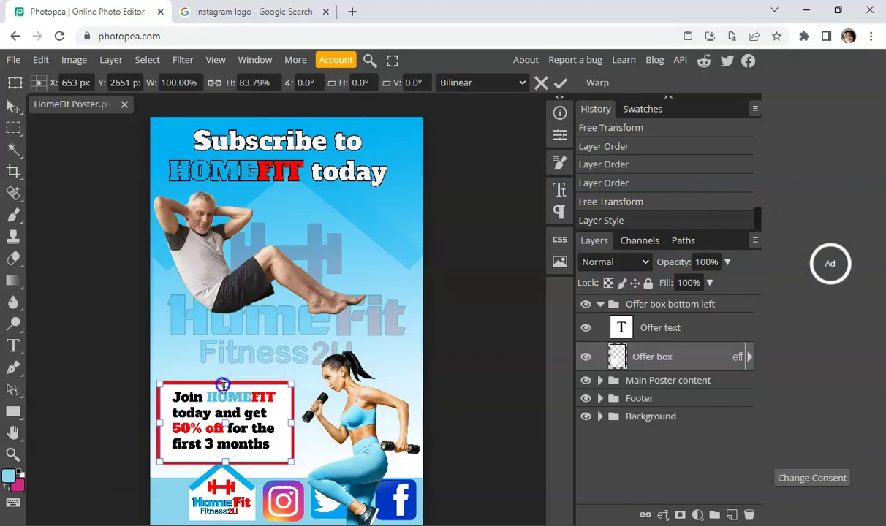
pyautogui.moveTo(290, 424); pyautogui.dragTo(285, 423)
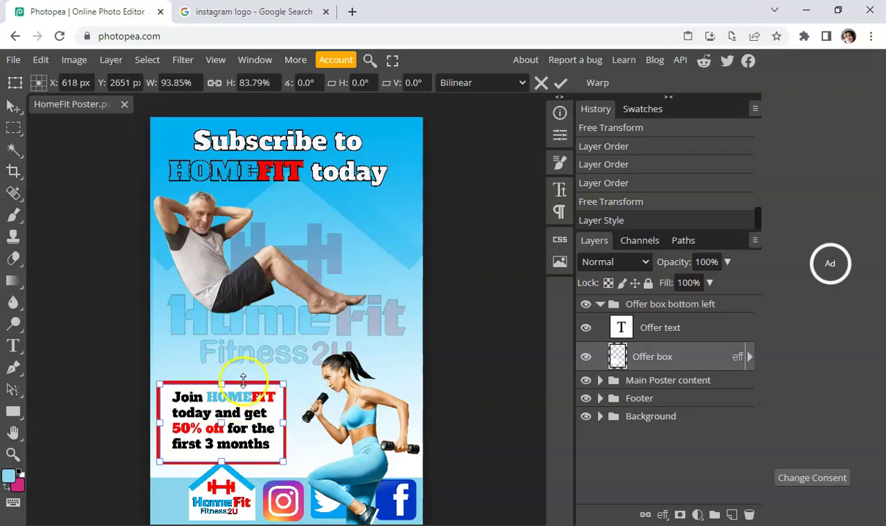
# Step: Nudge the Offer box up to about Y 2624 px and collapse the Offer box bottom left group
pyautogui.hotkey('shift', 'Up')
pyautogui.hotkey('shift', 'Up')
pyautogui.hotkey('shift', 'Up')
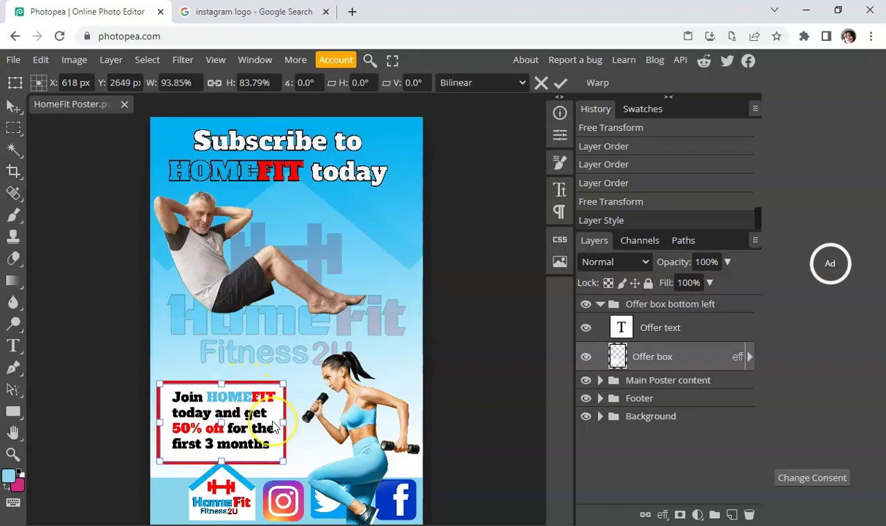
pyautogui.press('Up')
pyautogui.press('Down')
pyautogui.press('Down')
pyautogui.press('Down')
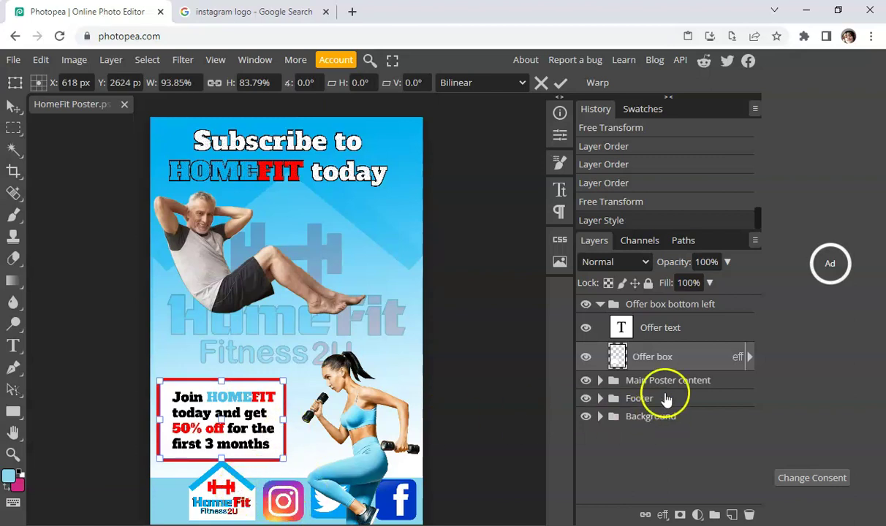
pyautogui.click(600, 304)
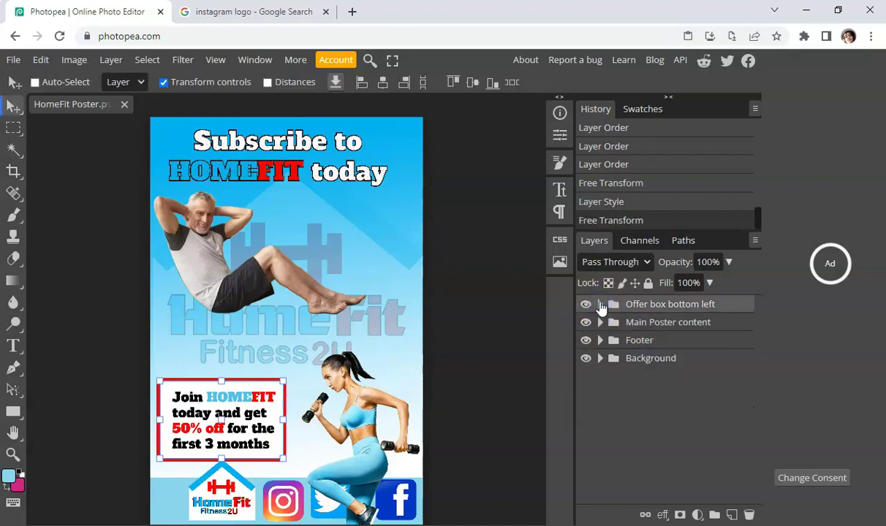
# Step: Enlarge the HomeFit Logo PNG in the Footer group to about 22.8% width and 19.2% height and place it beneath the headline, beside the man
pyautogui.click(600, 341)
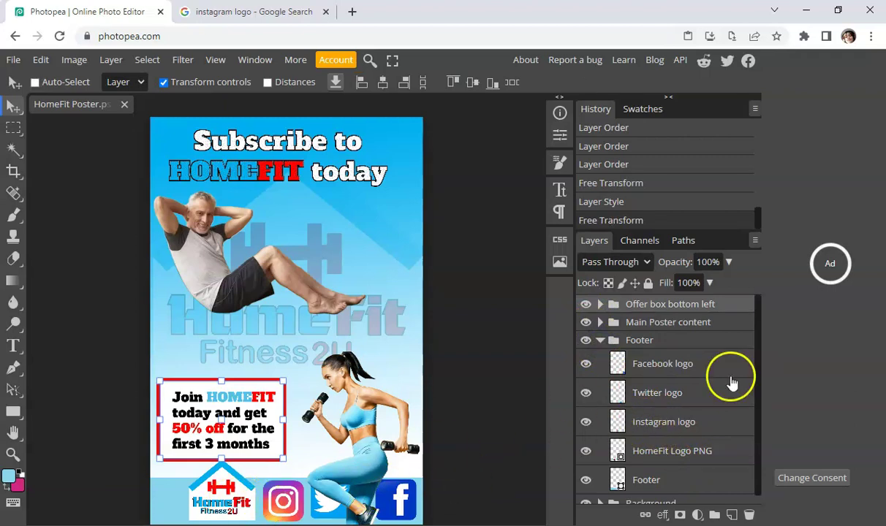
pyautogui.click(691, 451)
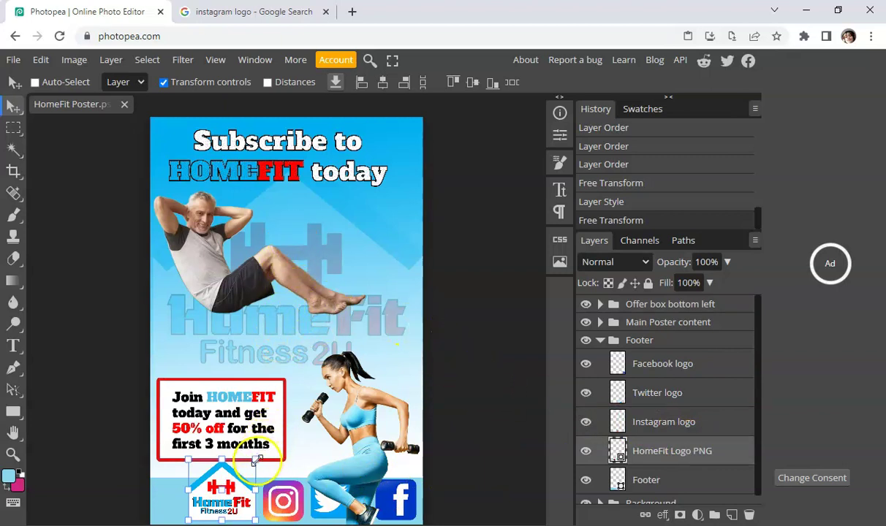
pyautogui.moveTo(258, 460); pyautogui.dragTo(311, 430)
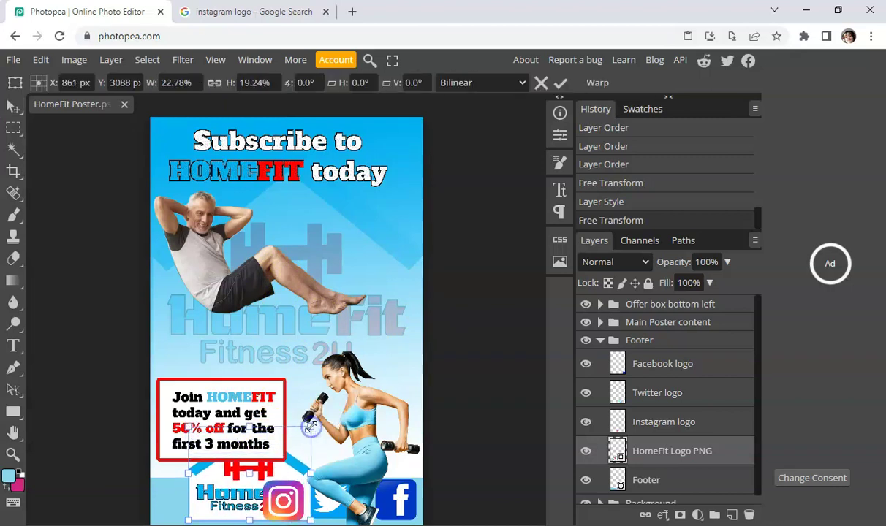
pyautogui.click(297, 457)
pyautogui.moveTo(305, 453); pyautogui.dragTo(397, 214)
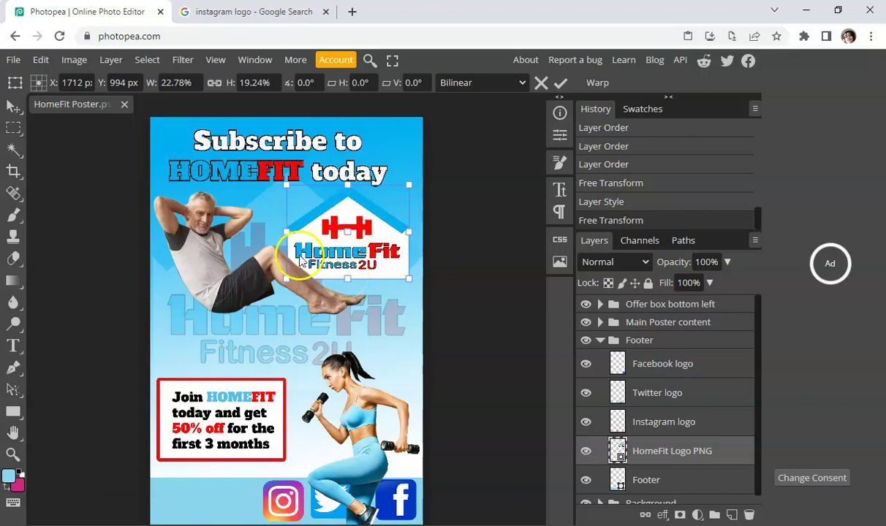
pyautogui.click(345, 269)
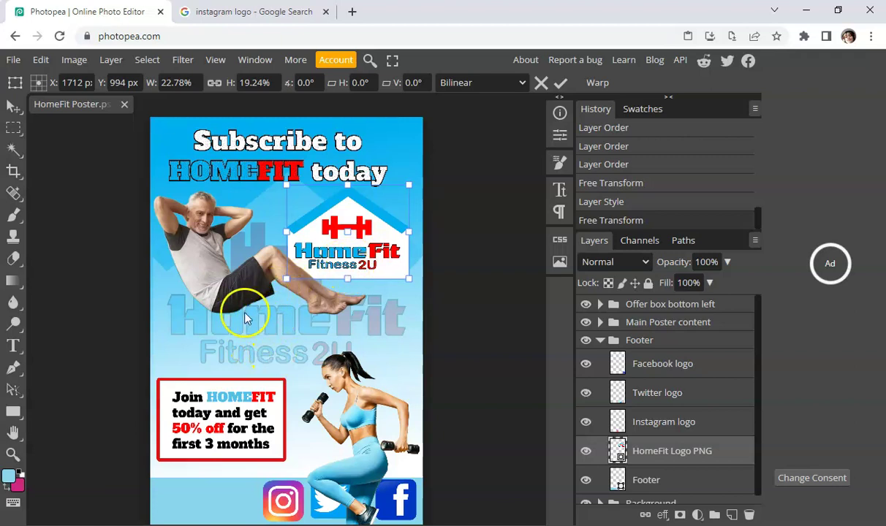
pyautogui.click(21, 179)
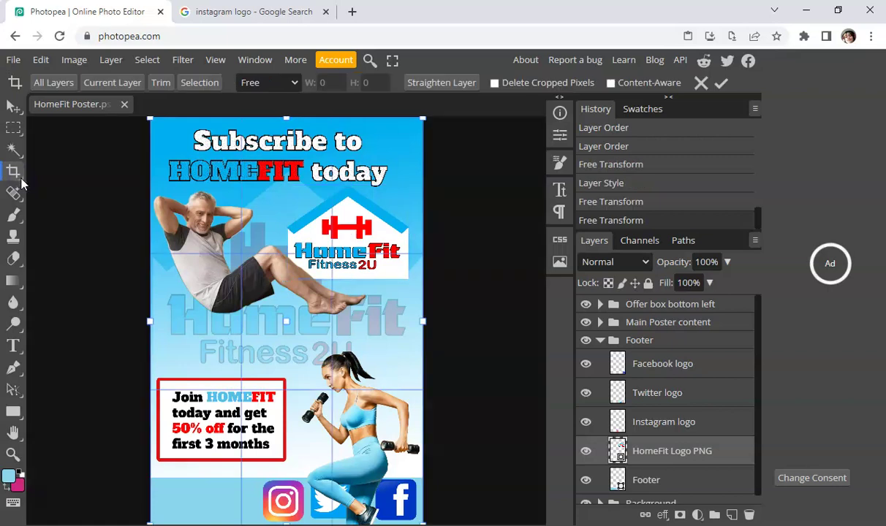
pyautogui.rightClick(21, 180)
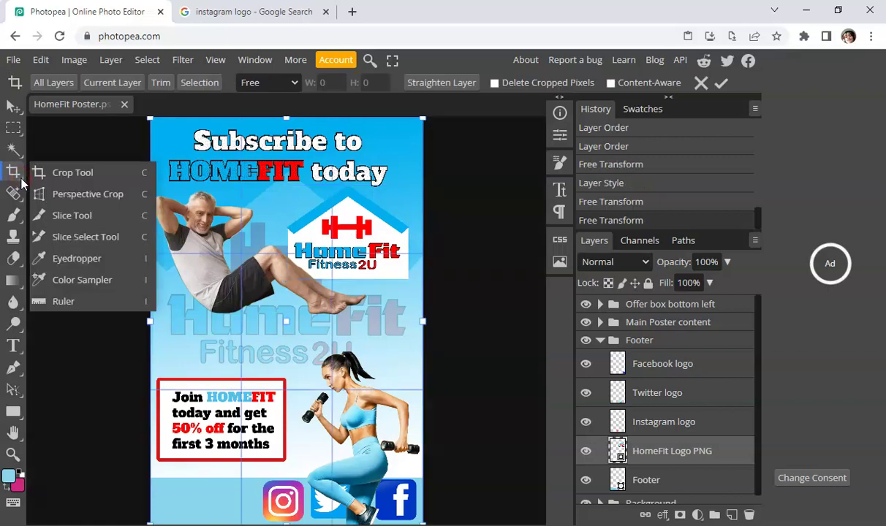
pyautogui.click(92, 346)
pyautogui.click(373, 246)
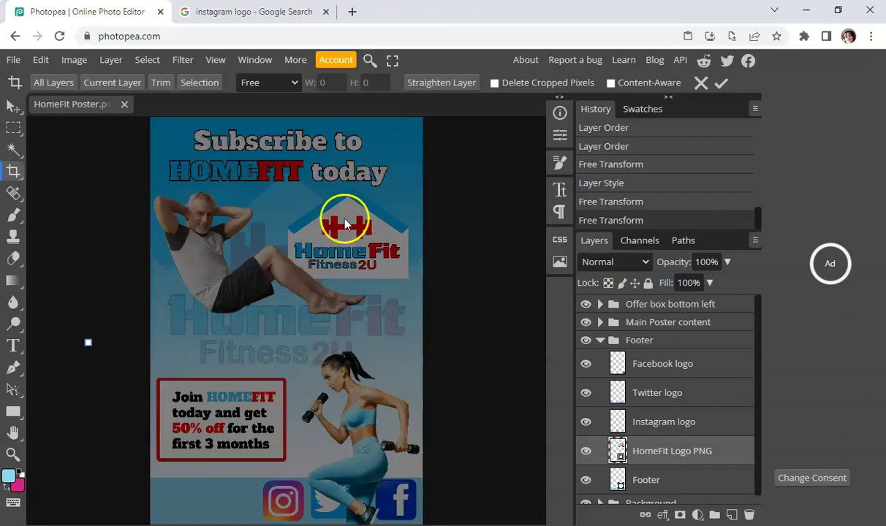
pyautogui.click(653, 451)
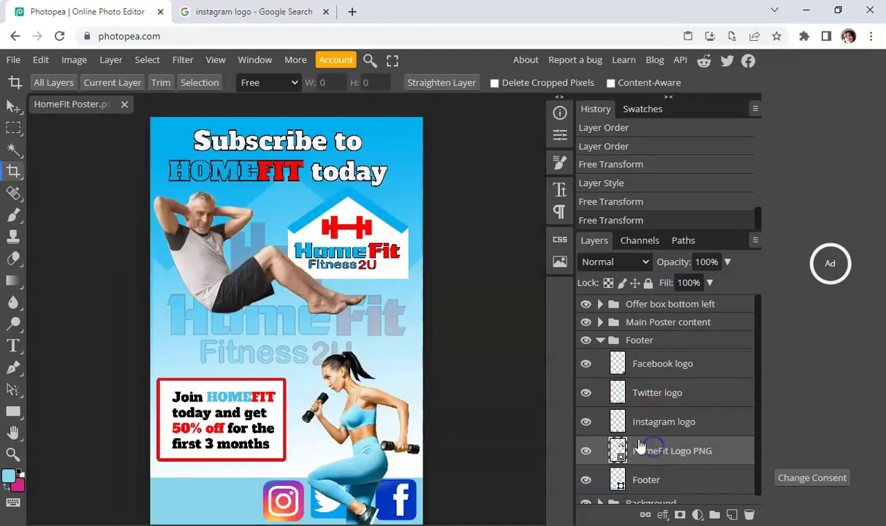
pyautogui.click(13, 106)
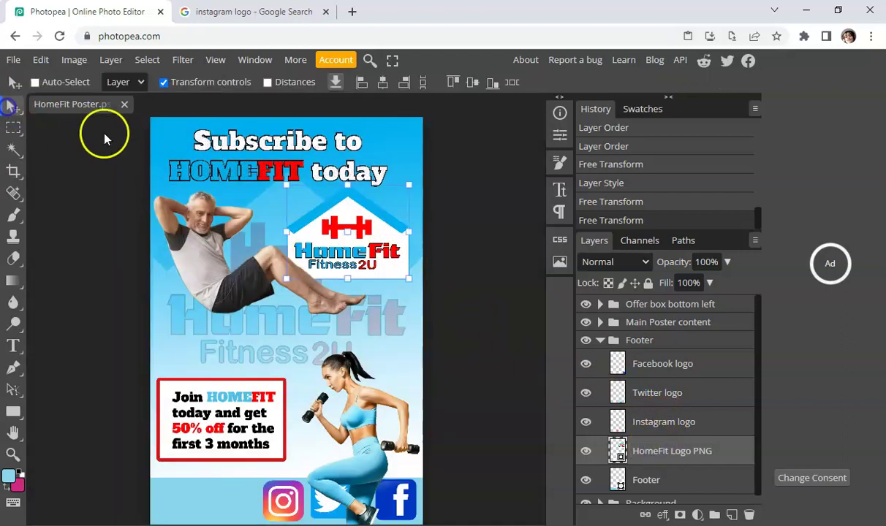
# Step: Try cropping the poster to its lower-right area with the Crop tool, and undo the crop
pyautogui.click(24, 182)
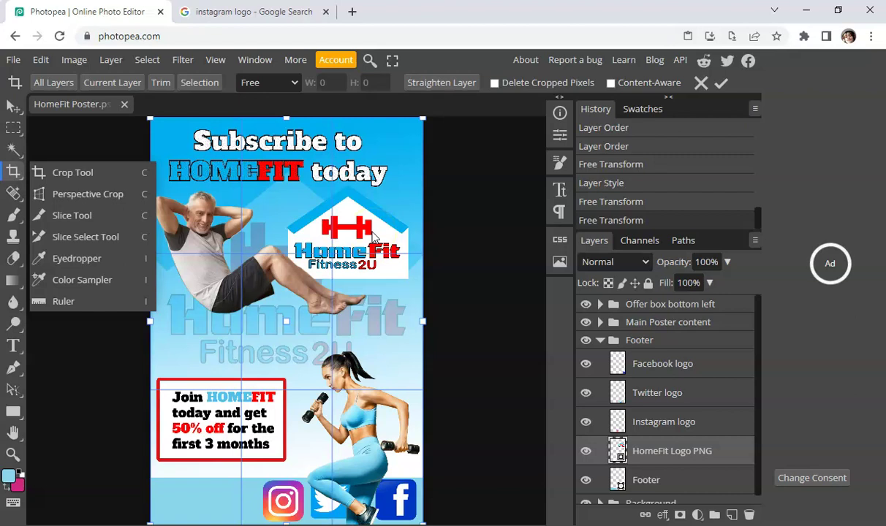
pyautogui.click(113, 173)
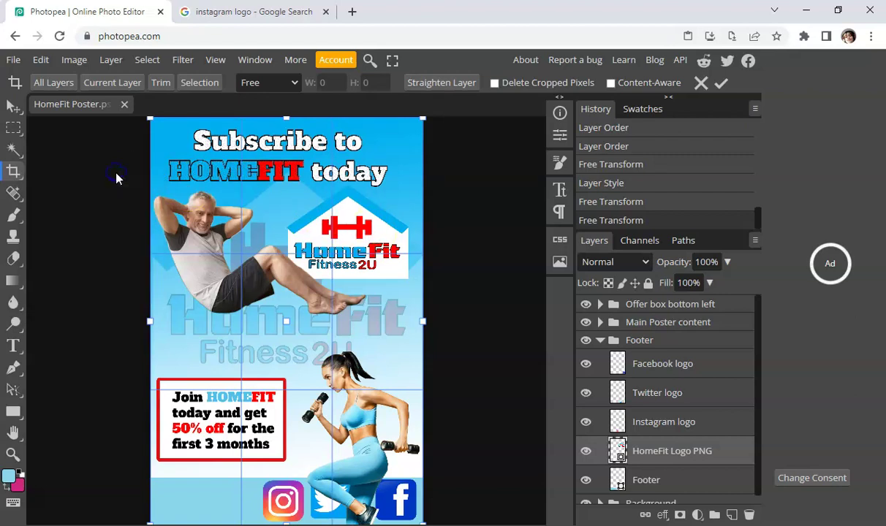
pyautogui.moveTo(149, 118); pyautogui.dragTo(234, 273)
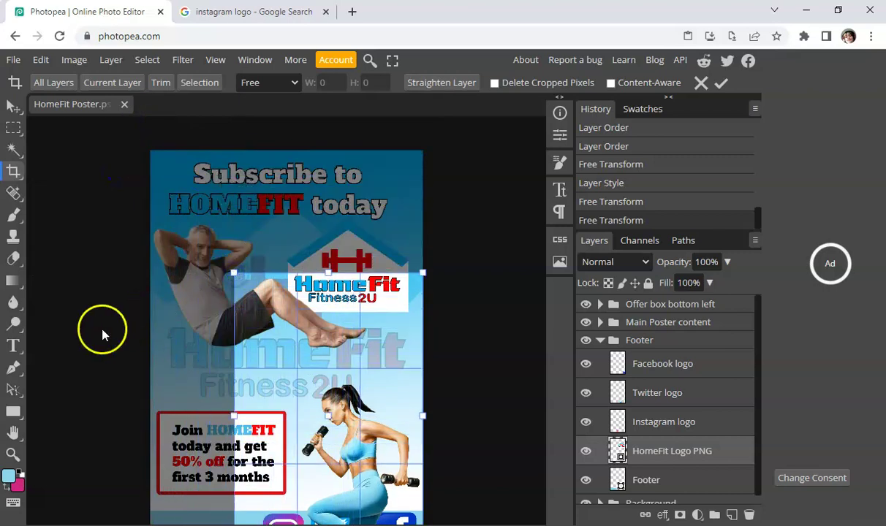
pyautogui.click(393, 366)
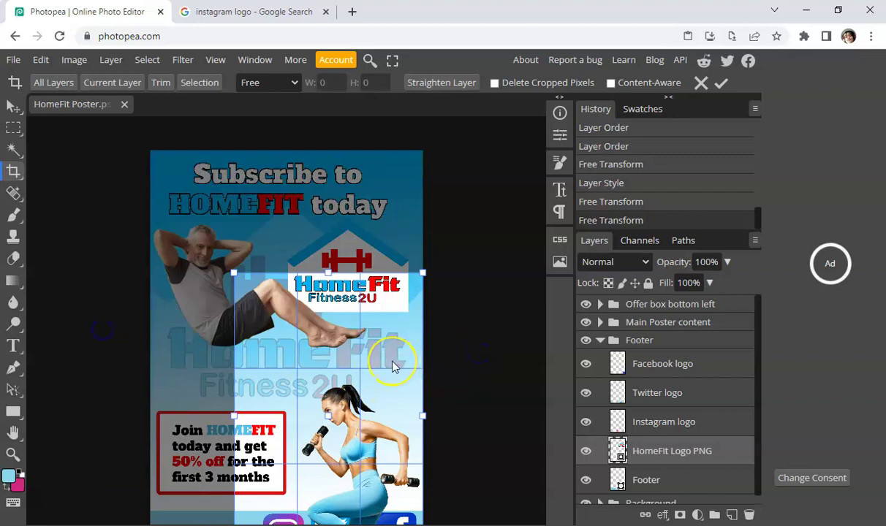
pyautogui.press('Return')
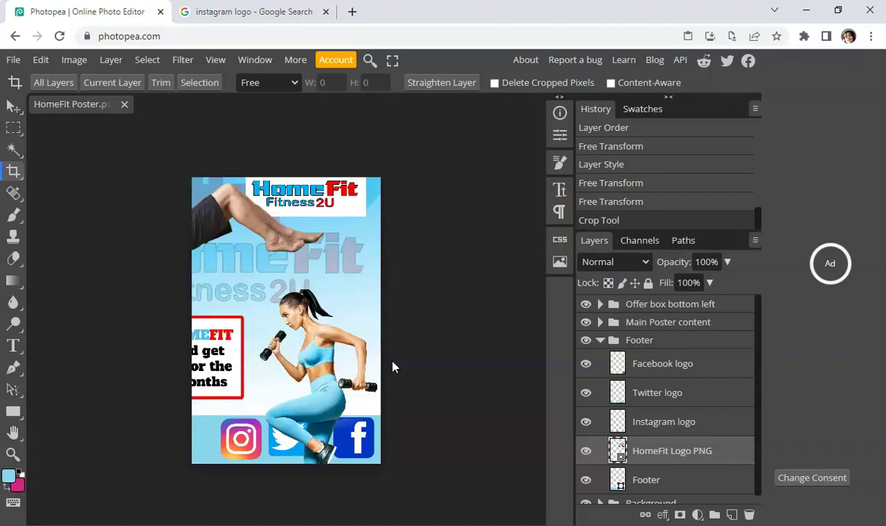
pyautogui.click(42, 60)
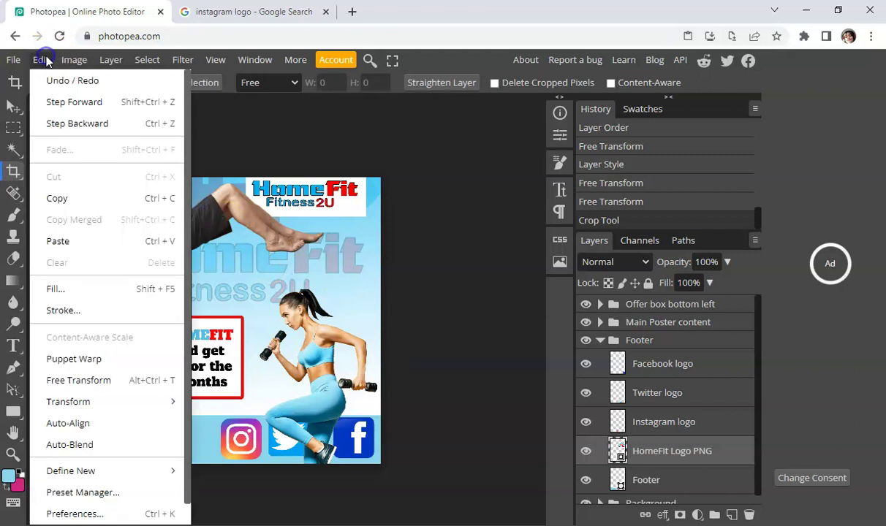
pyautogui.click(49, 78)
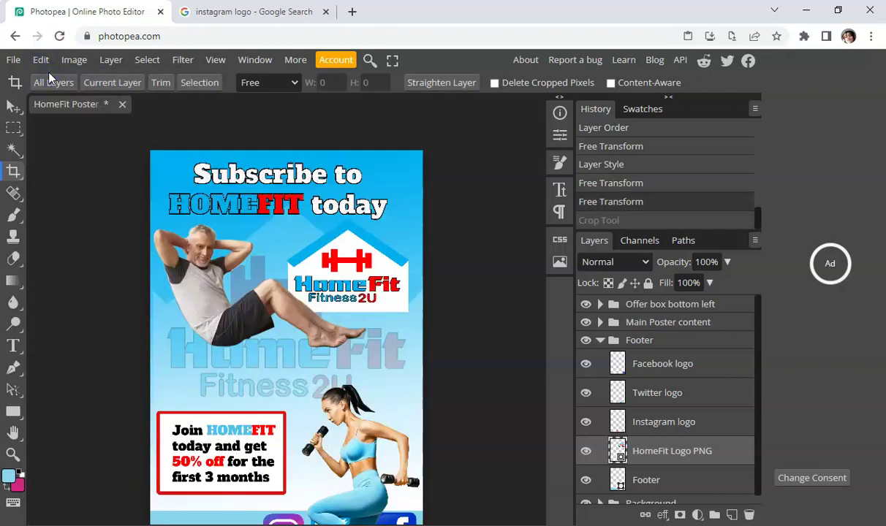
pyautogui.click(14, 106)
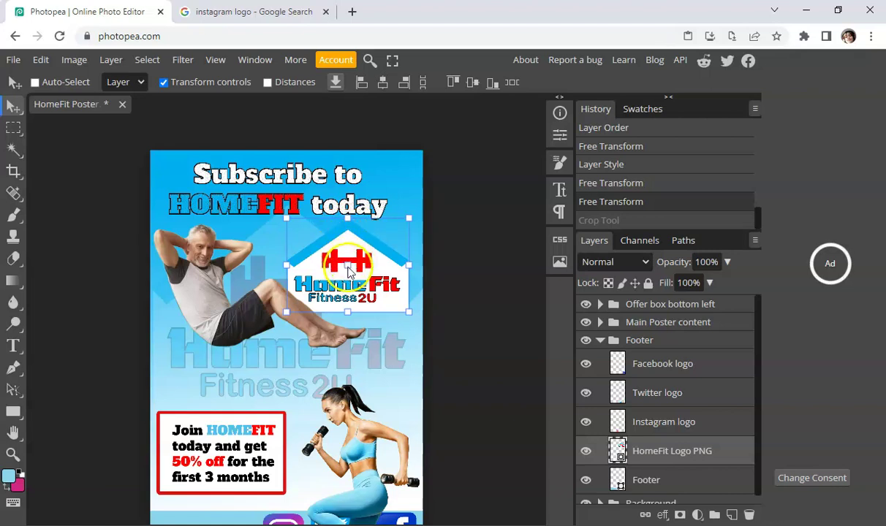
# Step: Select the HomeFit Fitness2U wordmark area beneath the logo's dumbbell with a rectangular selection and try to delete it
pyautogui.click(23, 139)
pyautogui.click(51, 126)
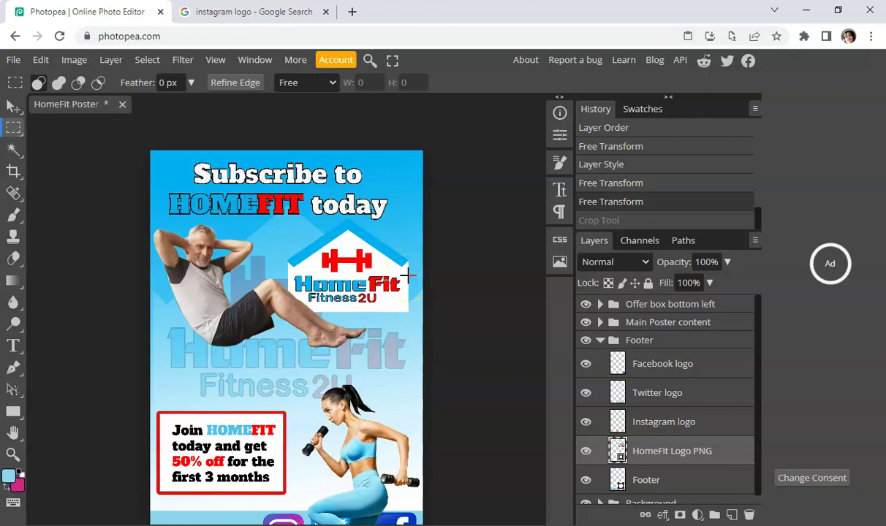
pyautogui.moveTo(405, 274)
pyautogui.mouseDown()
pyautogui.moveTo(326, 267)
pyautogui.moveTo(290, 276)
pyautogui.mouseUp()
pyautogui.moveTo(291, 277); pyautogui.dragTo(407, 313)
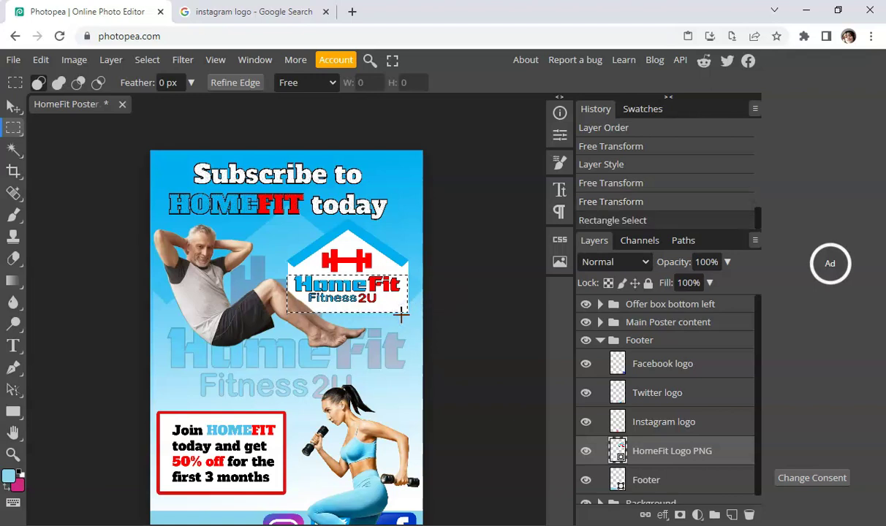
pyautogui.press('Delete')
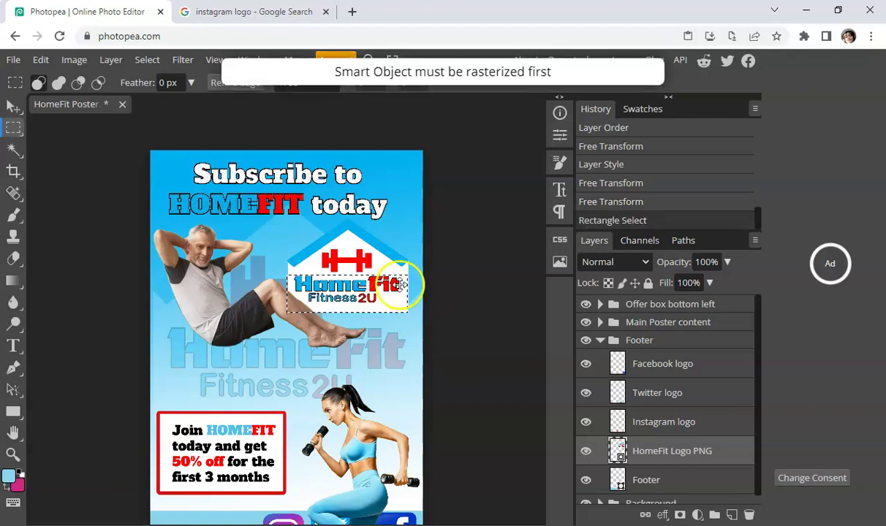
# Step: Rasterize the HomeFit Logo PNG layer, clear the selected wordmark area and deselect
pyautogui.click(505, 102)
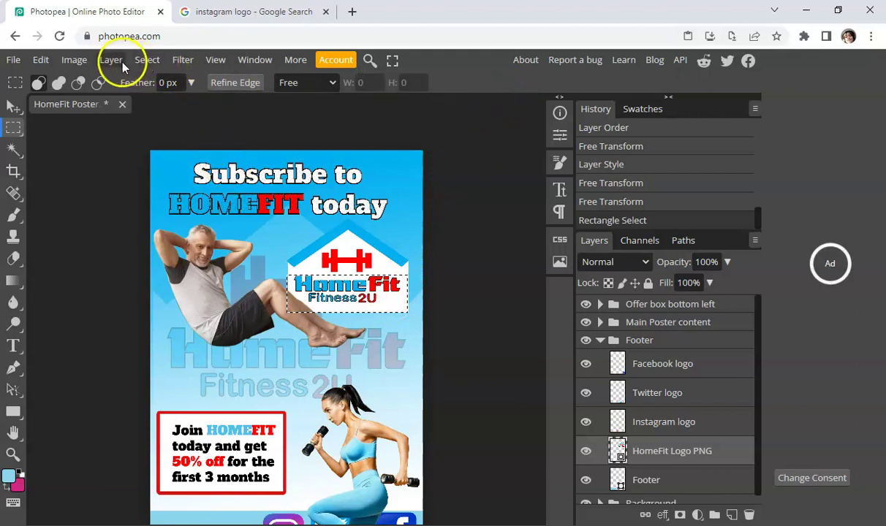
pyautogui.click(75, 60)
pyautogui.click(108, 62)
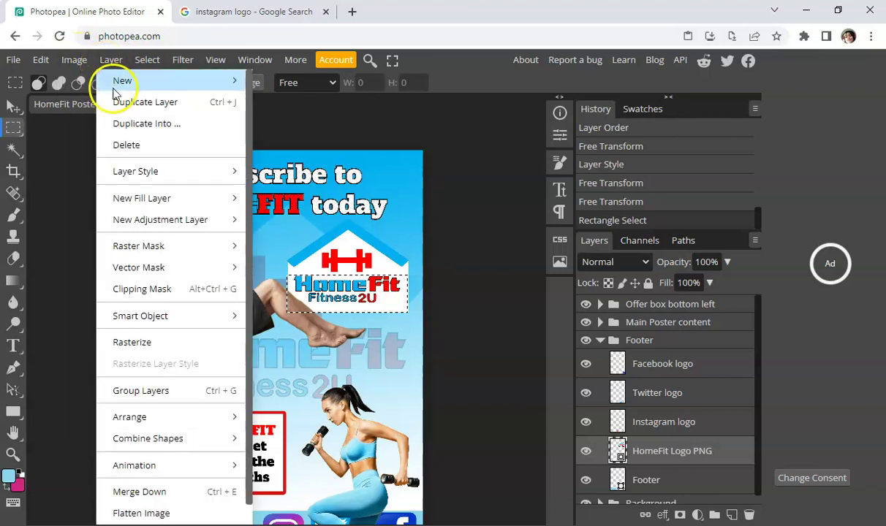
pyautogui.click(147, 342)
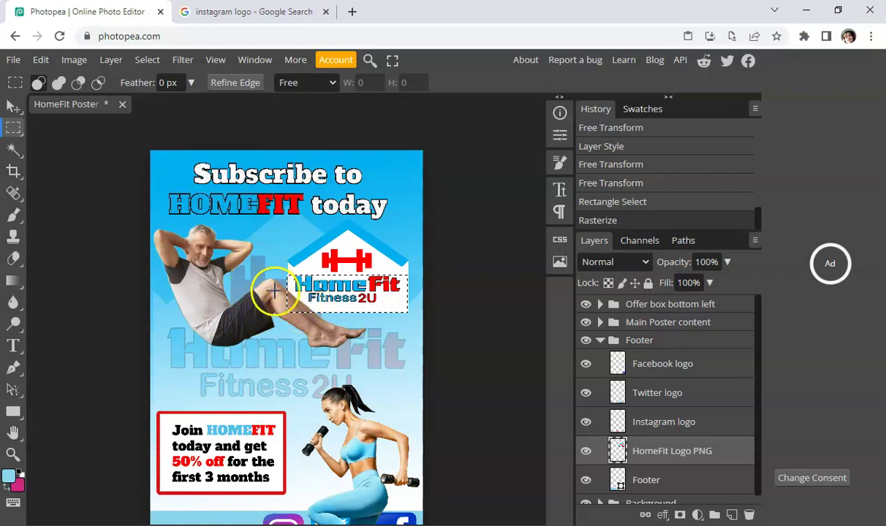
pyautogui.press('Delete')
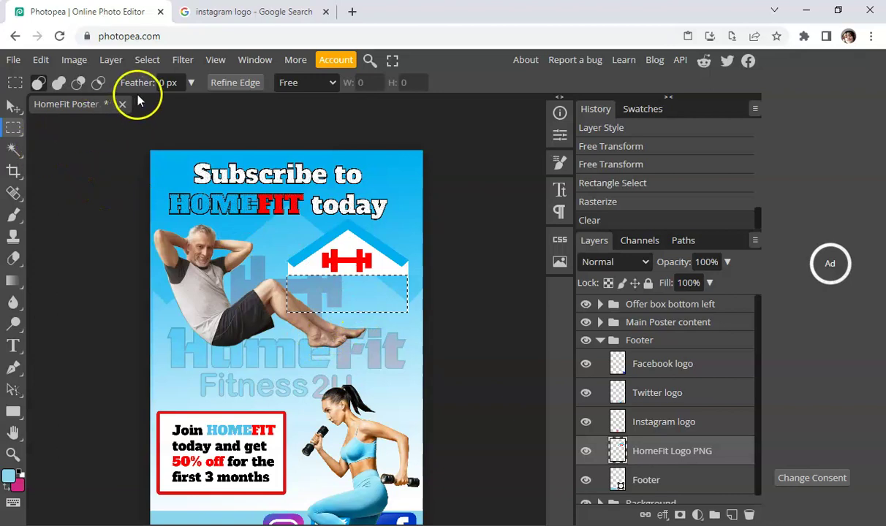
pyautogui.click(147, 60)
pyautogui.click(170, 104)
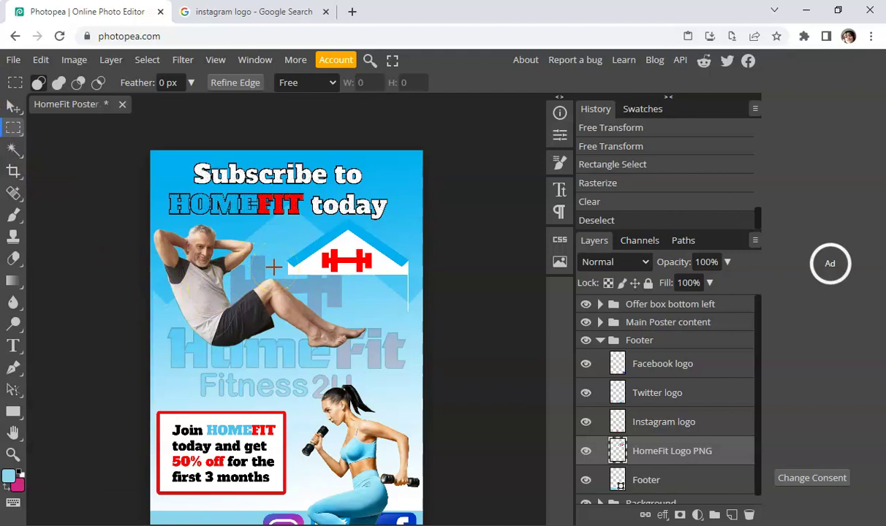
pyautogui.scroll(5, 274, 273)
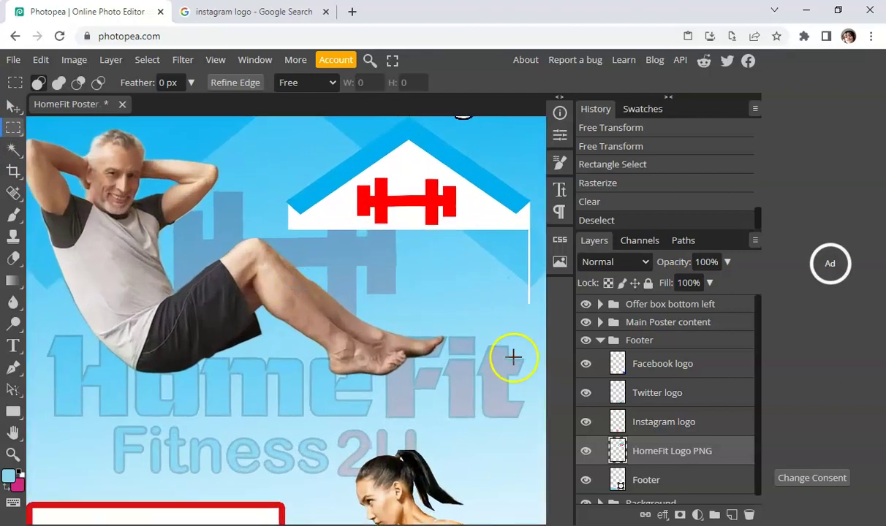
pyautogui.moveTo(272, 214); pyautogui.dragTo(318, 244)
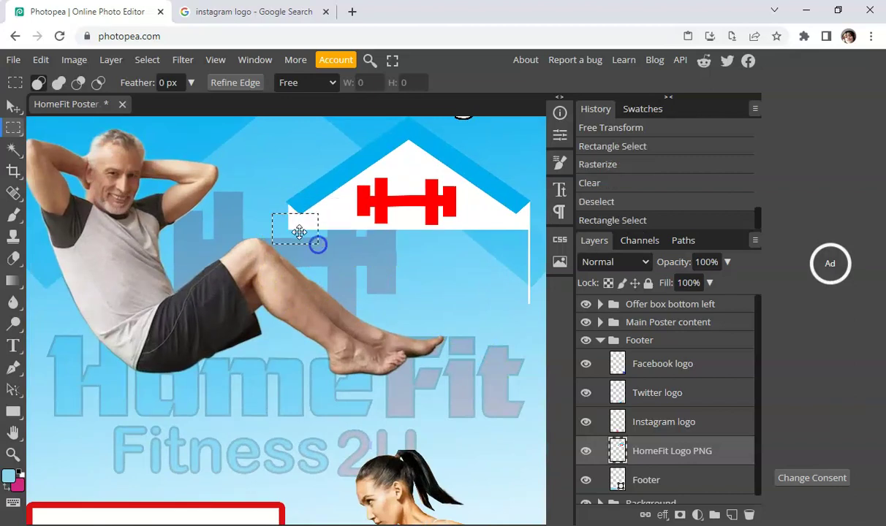
pyautogui.click(147, 60)
pyautogui.click(160, 102)
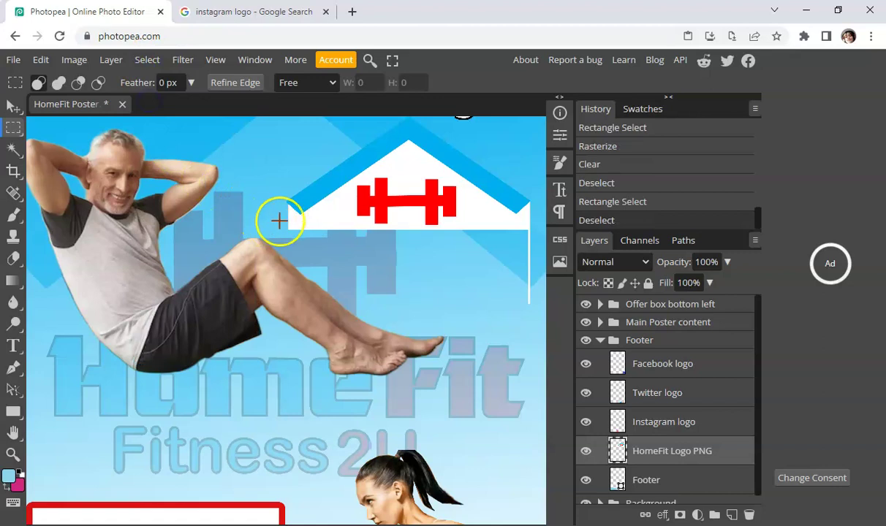
# Step: Select the white strip below the logo's roof along with the leftover vertical line, clear that area and deselect
pyautogui.moveTo(275, 215); pyautogui.dragTo(499, 313)
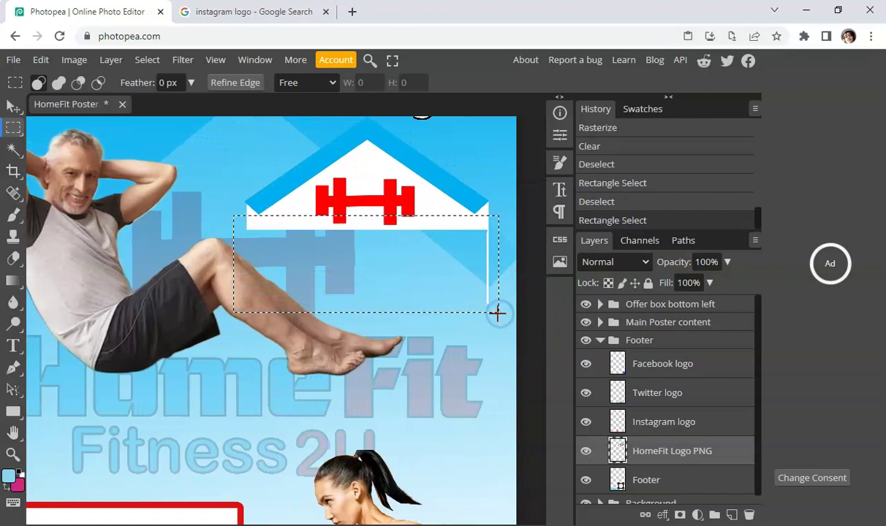
pyautogui.press('Delete')
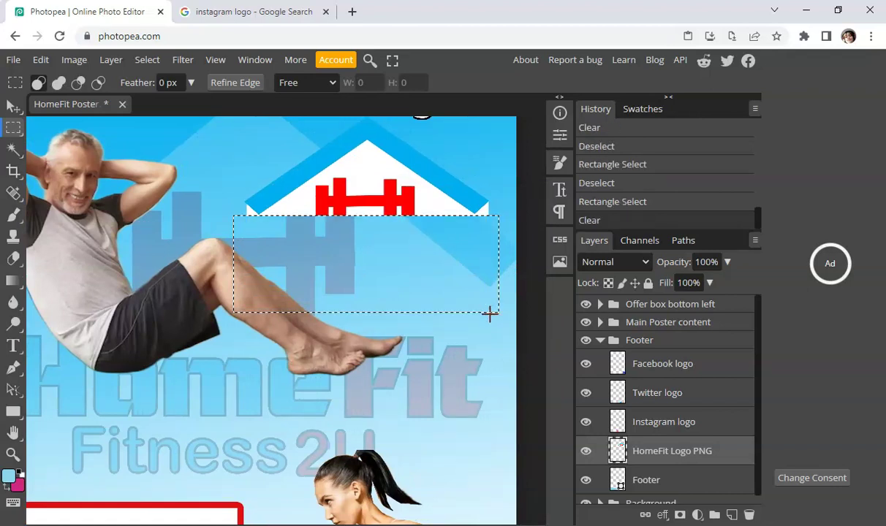
pyautogui.click(147, 61)
pyautogui.click(150, 102)
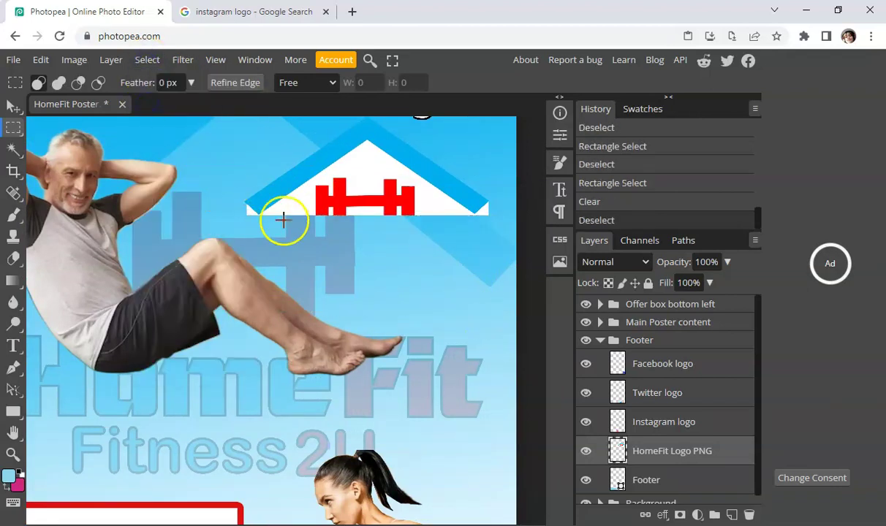
# Step: Move the trimmed roof-and-dumbbell logo down to the footer, below the offer box and beside the Instagram icon
pyautogui.scroll(-1, 250, 363)
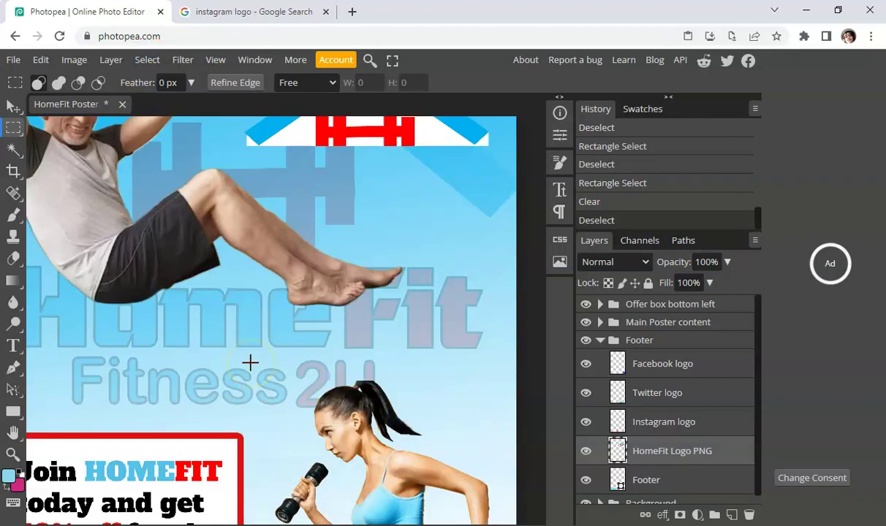
pyautogui.scroll(1, 250, 363)
pyautogui.click(14, 106)
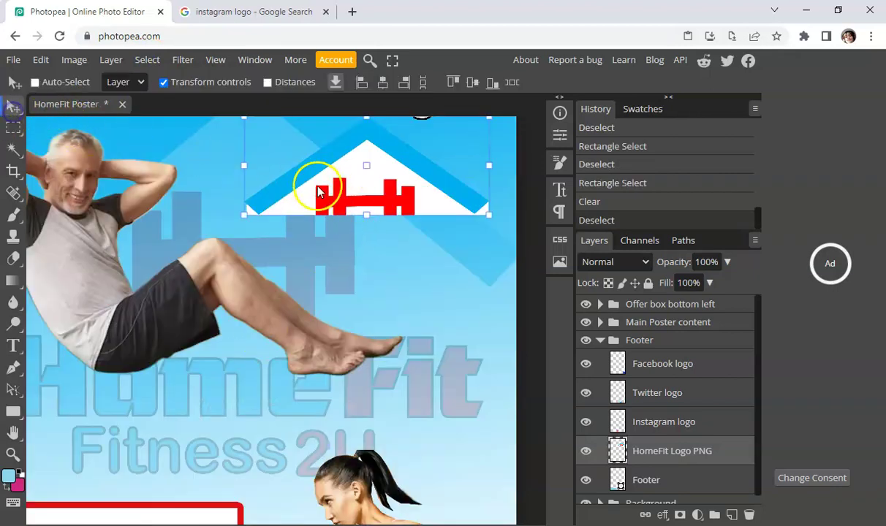
pyautogui.moveTo(378, 178); pyautogui.dragTo(185, 459)
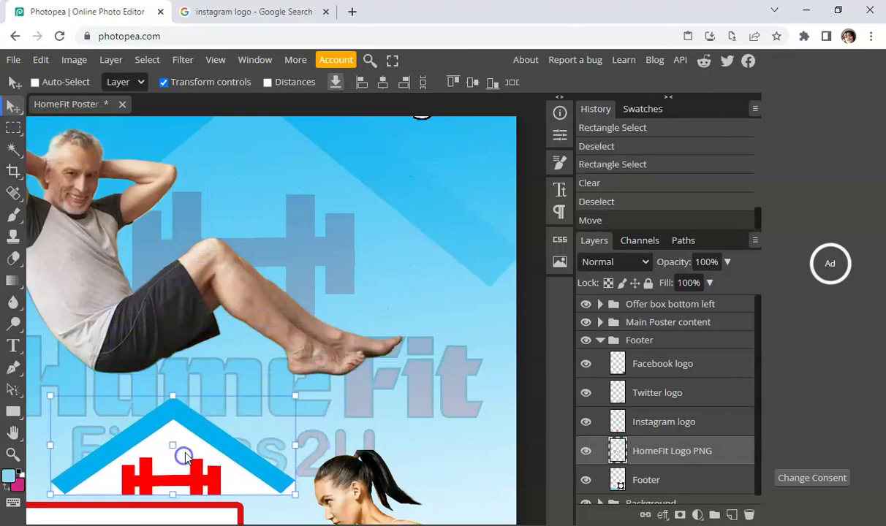
pyautogui.scroll(-5, 209, 387)
pyautogui.moveTo(224, 134); pyautogui.dragTo(148, 423)
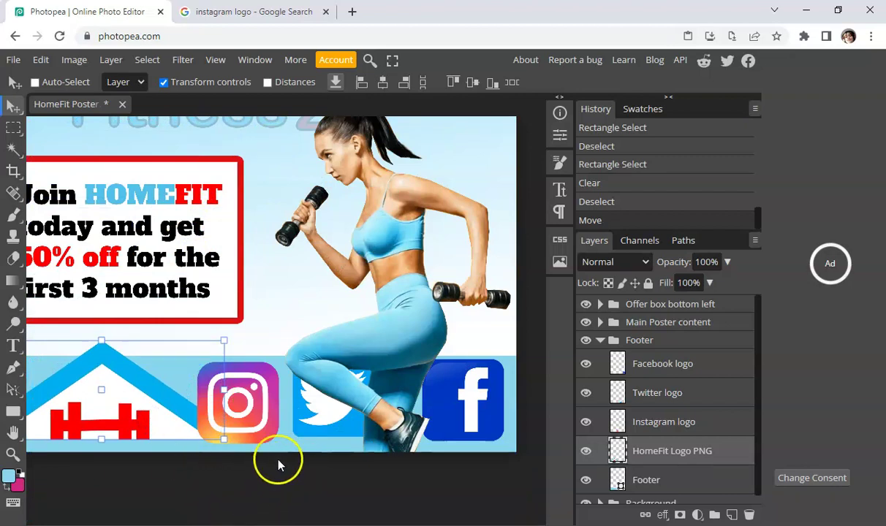
# Step: Try shrinking the footer's roof logo to about 86.8% width and 54.8% height, and undo the resize
pyautogui.moveTo(221, 442); pyautogui.dragTo(192, 369)
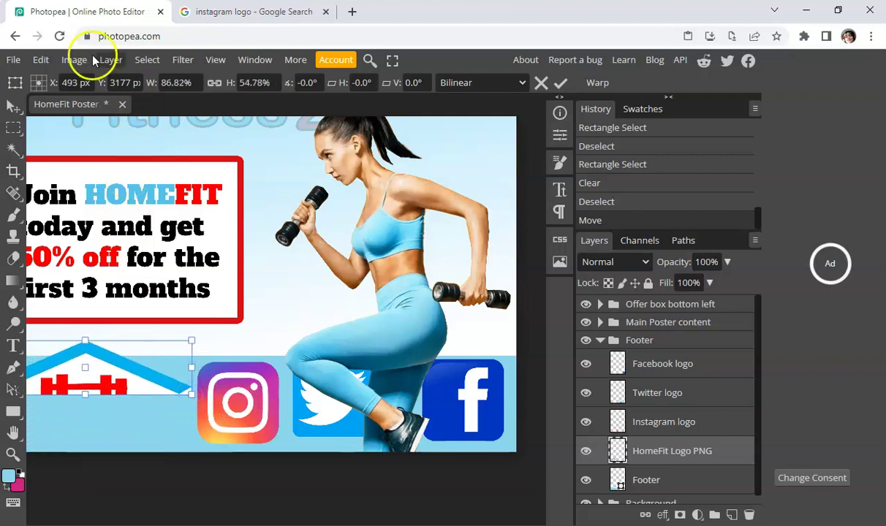
pyautogui.click(40, 60)
pyautogui.click(73, 79)
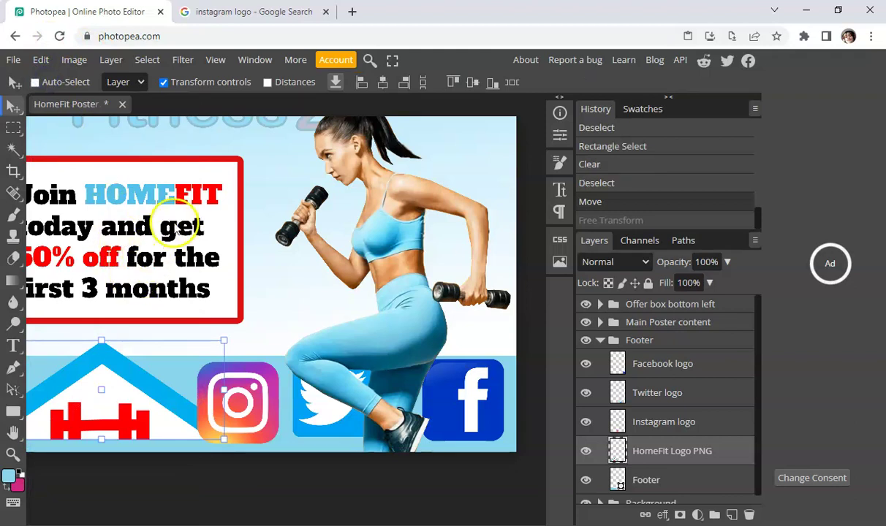
# Step: Scale the roof-and-dumbbell logo proportionally to about 60% and position it inside the footer, beside the Instagram icon
pyautogui.click(101, 341)
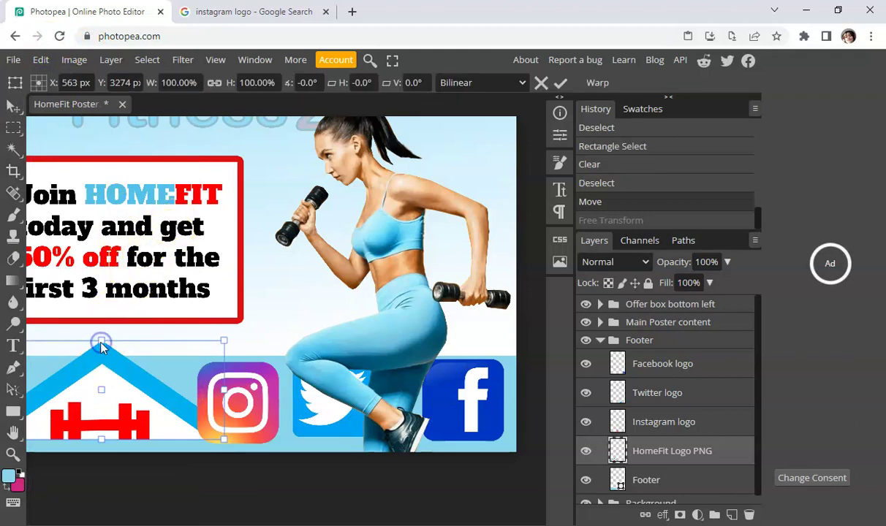
pyautogui.click(224, 180)
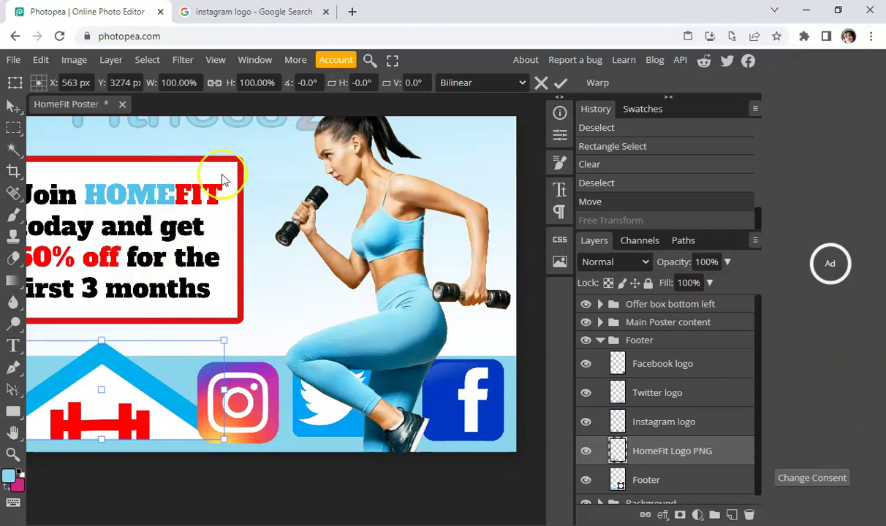
pyautogui.click(216, 83)
pyautogui.moveTo(225, 340); pyautogui.dragTo(119, 400)
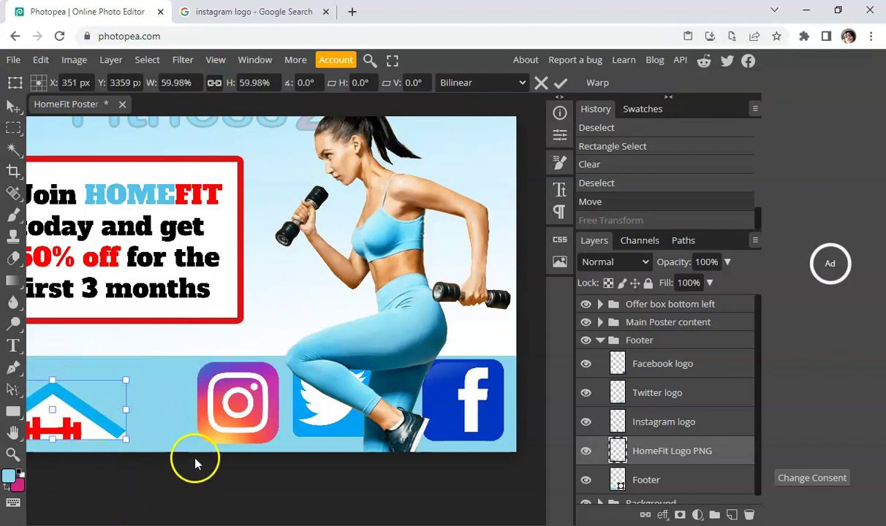
pyautogui.hotkey('ctrl', '-')
pyautogui.hotkey('ctrl', '-')
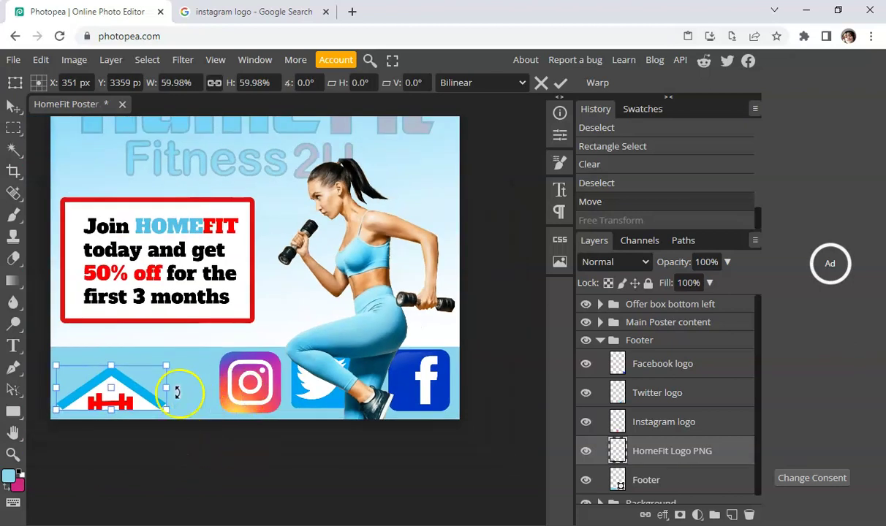
pyautogui.moveTo(110, 391); pyautogui.dragTo(116, 365)
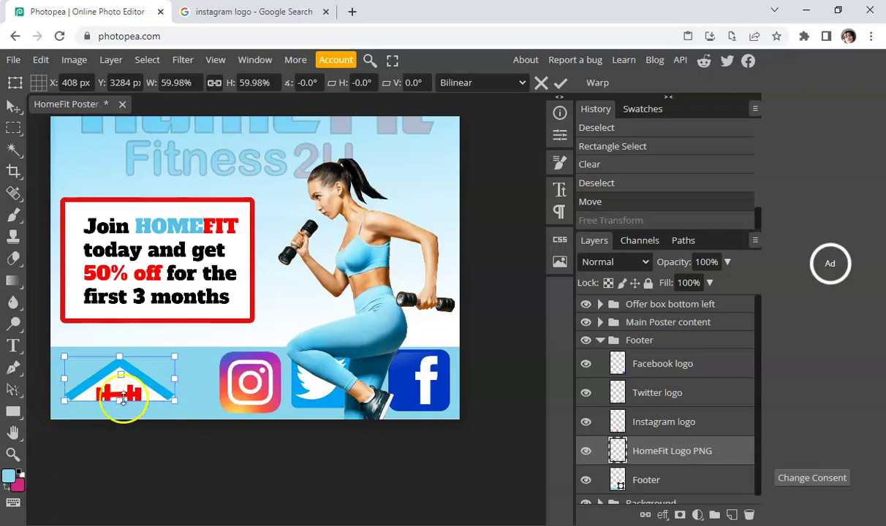
# Step: Apply the logo resize and draw a rectangle in the footer that covers the roof logo, short of the Instagram icon
pyautogui.click(22, 291)
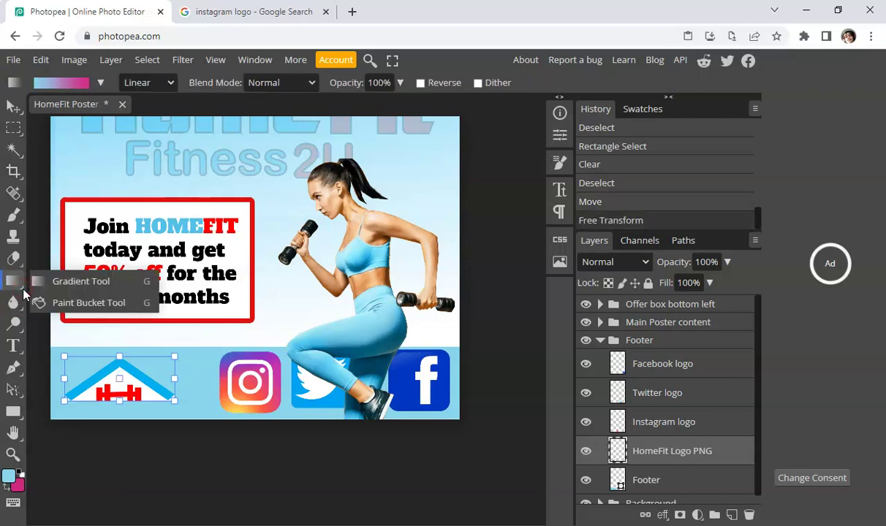
pyautogui.click(12, 417)
pyautogui.moveTo(66, 371); pyautogui.dragTo(206, 413)
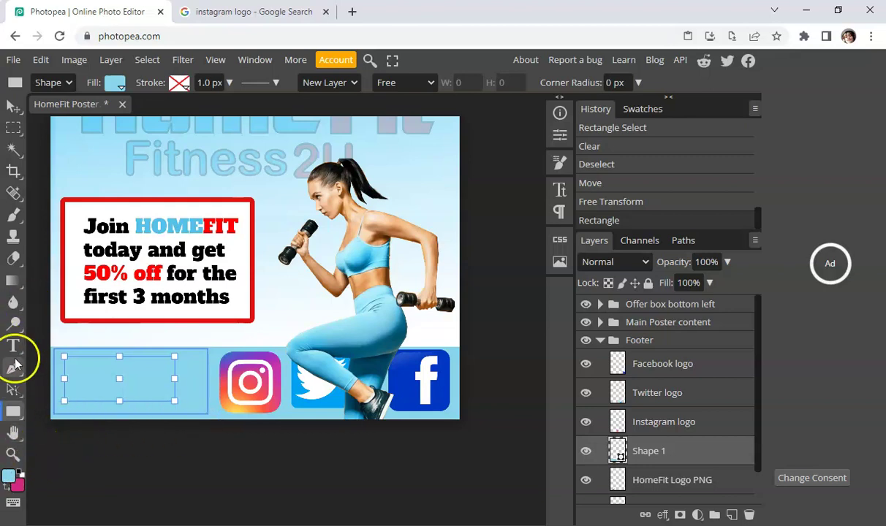
# Step: Set the foreground colour to near-white f2fbfe and switch to the Paint Bucket tool
pyautogui.click(9, 476)
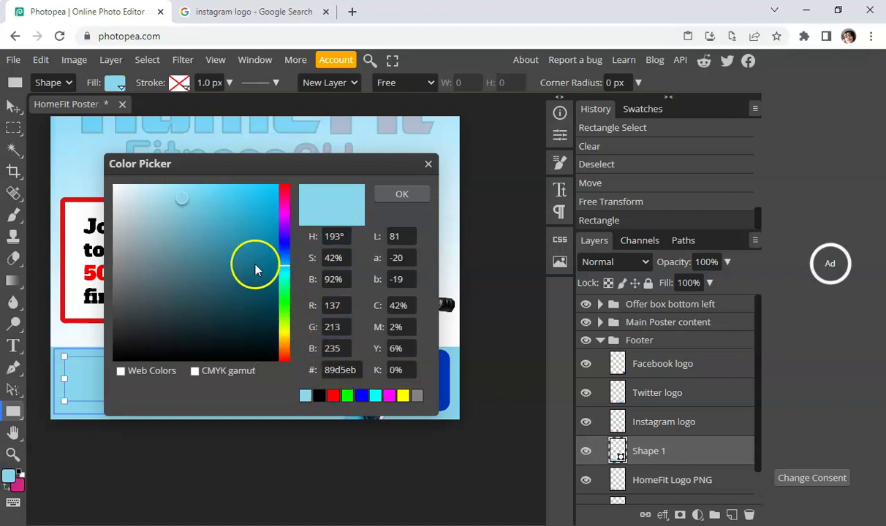
pyautogui.click(82, 334)
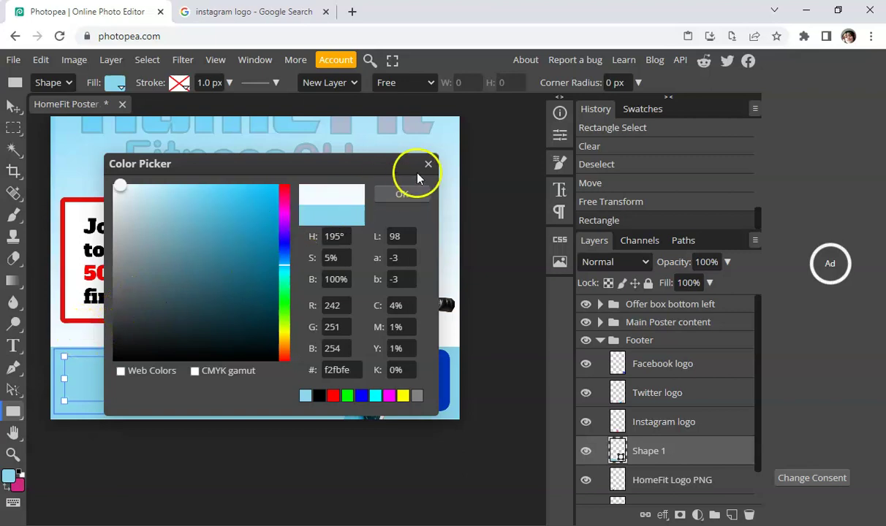
pyautogui.click(402, 193)
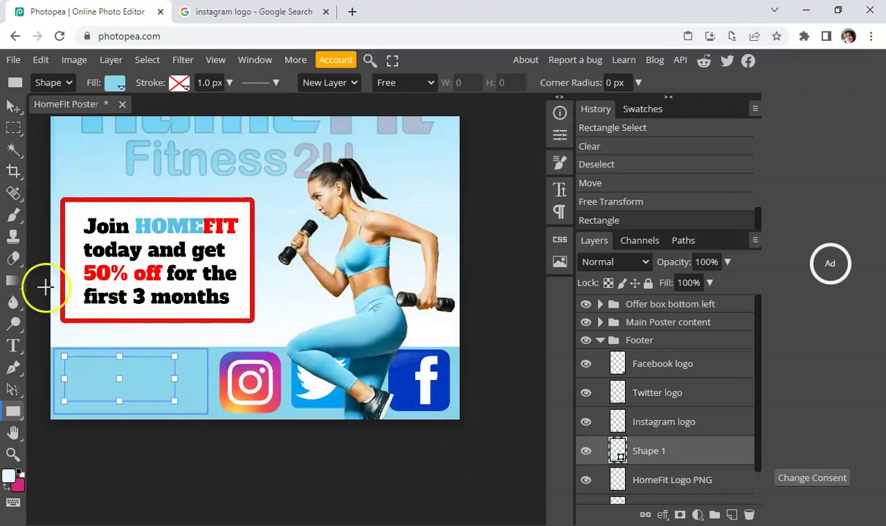
pyautogui.click(17, 281)
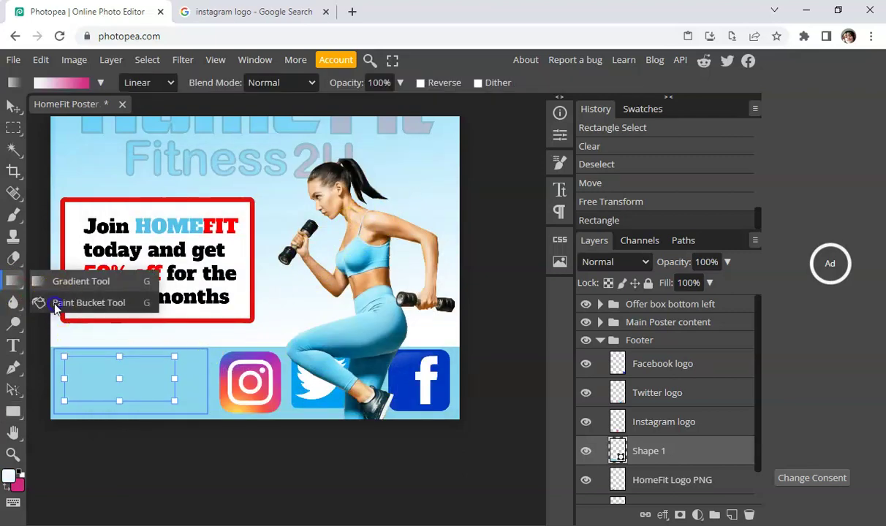
pyautogui.click(56, 305)
# Step: Try to fill the unrasterized footer rectangle with the near-white foreground colour
pyautogui.click(199, 398)
pyautogui.click(199, 379)
pyautogui.click(184, 296)
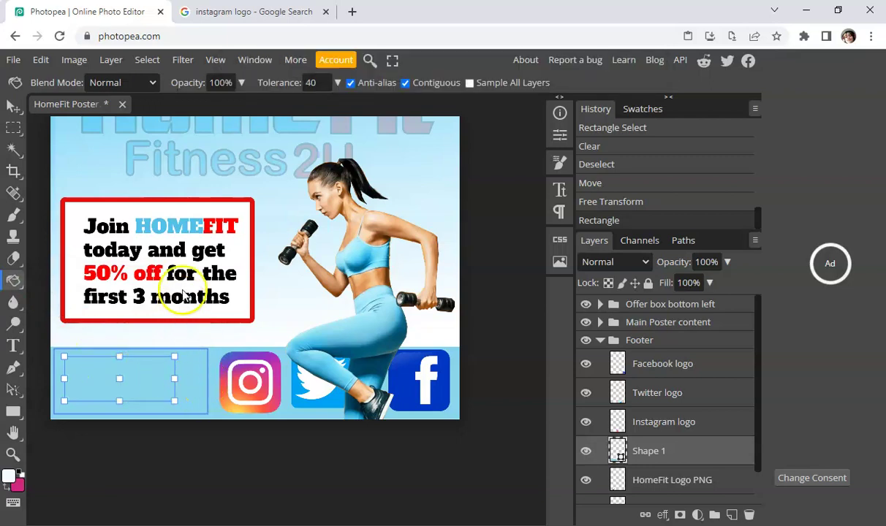
# Step: Rasterize the Shape 1 rectangle layer and fill it with the near-white foreground colour
pyautogui.click(114, 61)
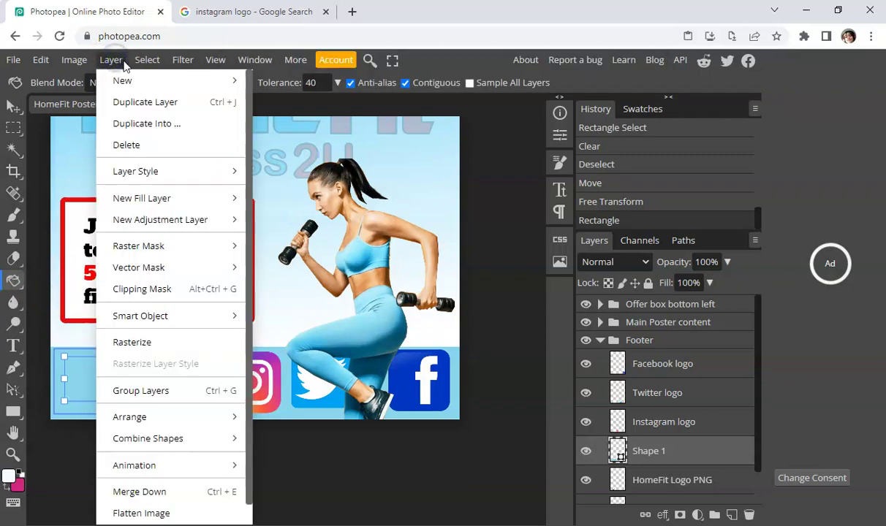
pyautogui.click(139, 342)
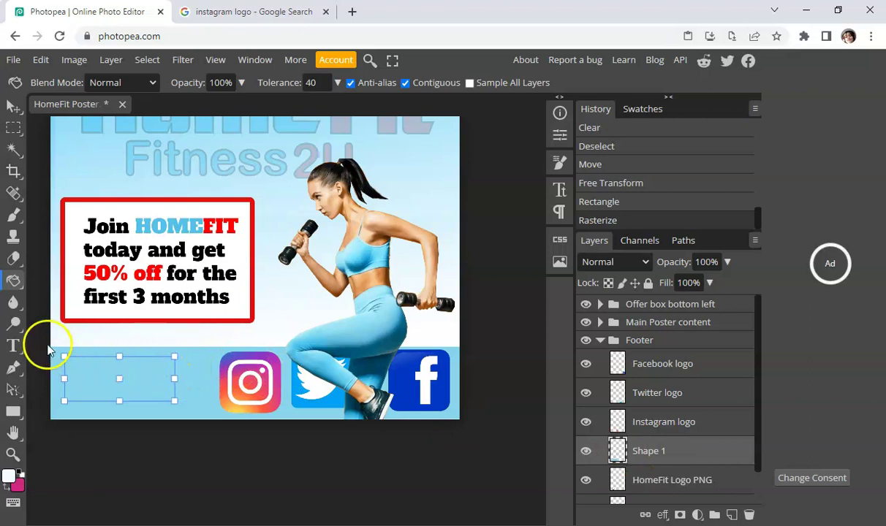
pyautogui.click(154, 385)
pyautogui.click(154, 391)
pyautogui.click(191, 409)
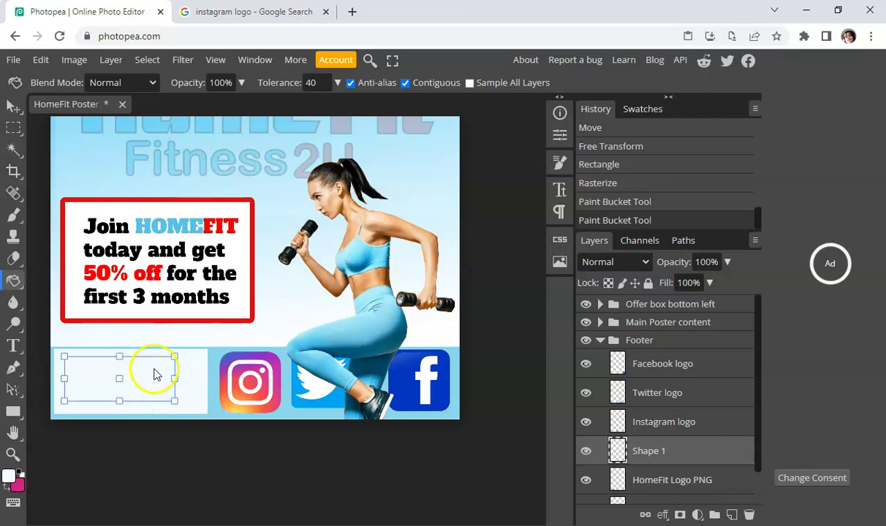
# Step: Move the Shape 1 layer below HomeFit Logo PNG and above the Footer layer
pyautogui.scroll(-1, 701, 479)
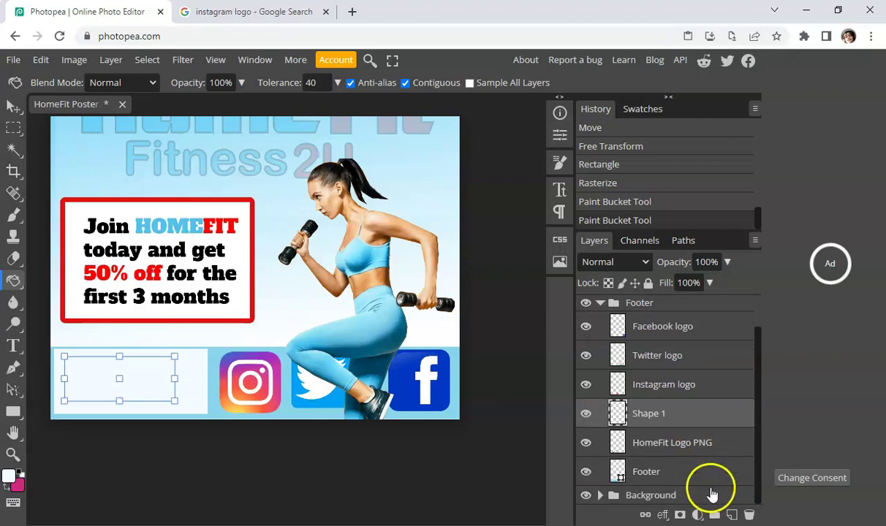
pyautogui.scroll(1, 708, 449)
pyautogui.scroll(-1, 708, 449)
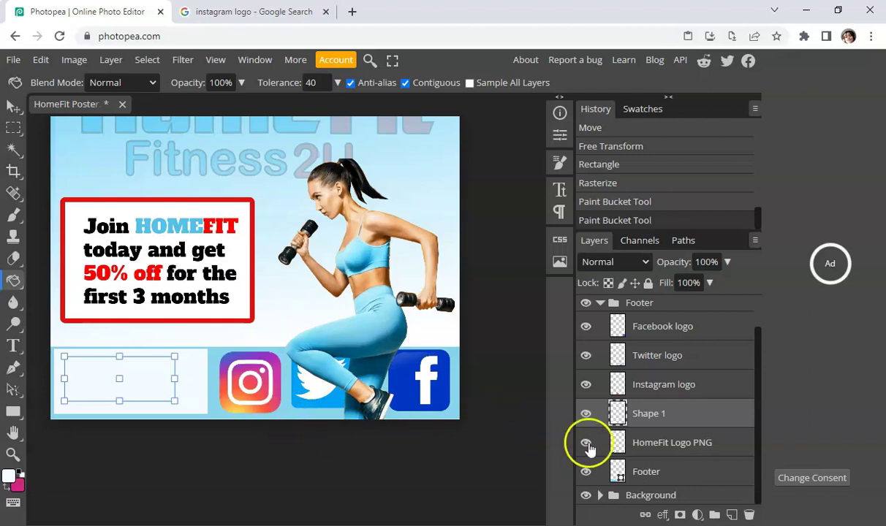
pyautogui.moveTo(657, 411); pyautogui.dragTo(653, 465)
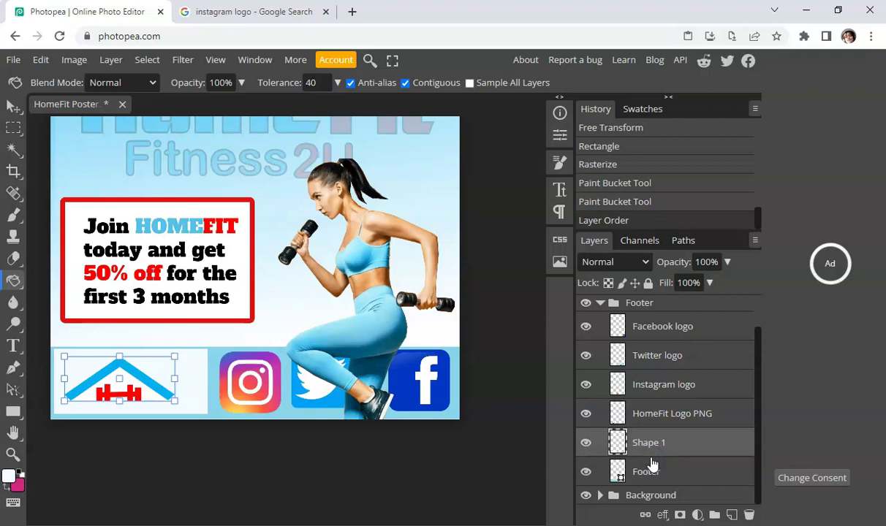
# Step: Rename the Shape 1 layer as White shape
pyautogui.doubleClick(658, 446)
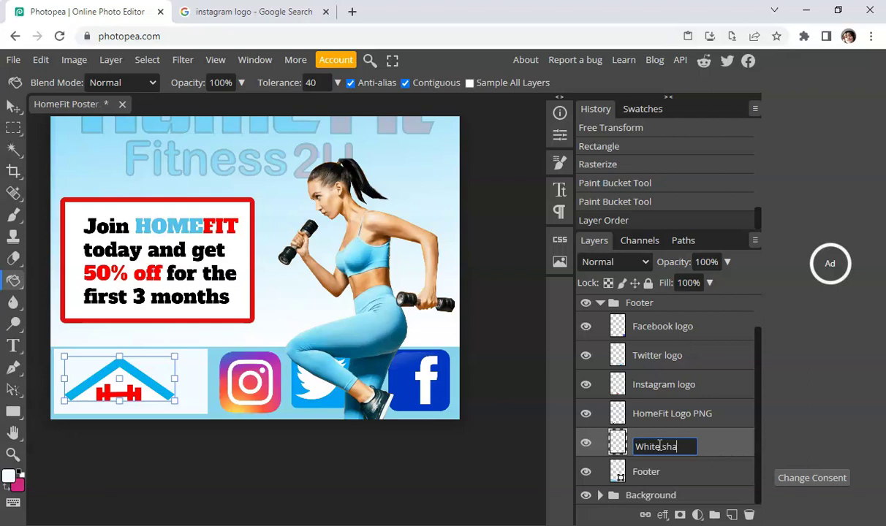
pyautogui.write('White shape')
pyautogui.press('Return')
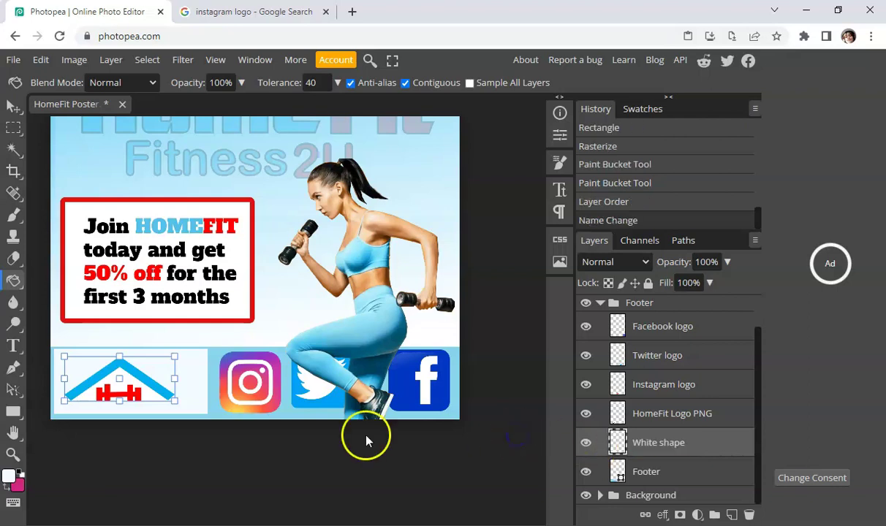